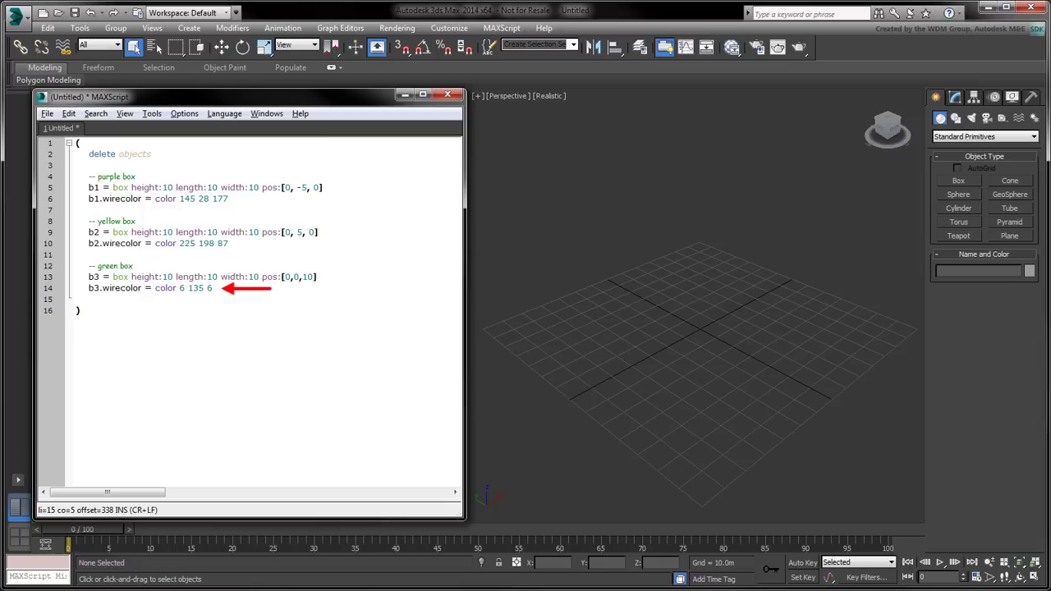
# Run the script to build the boxes, then assign fs = float_script() to b3's Z position.
pyautogui.hotkey('ctrl', 'e')
pyautogui.press('Return')
pyautogui.write('fs = float_script()')
pyautogui.press('Return')
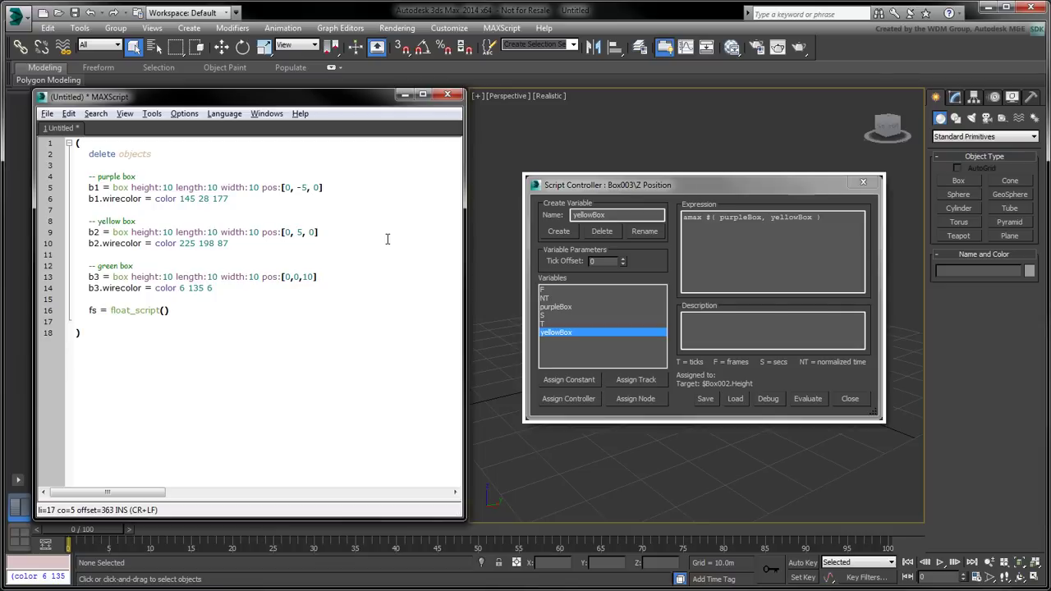
pyautogui.write('b3.position.controller.z_position.controller = fs')
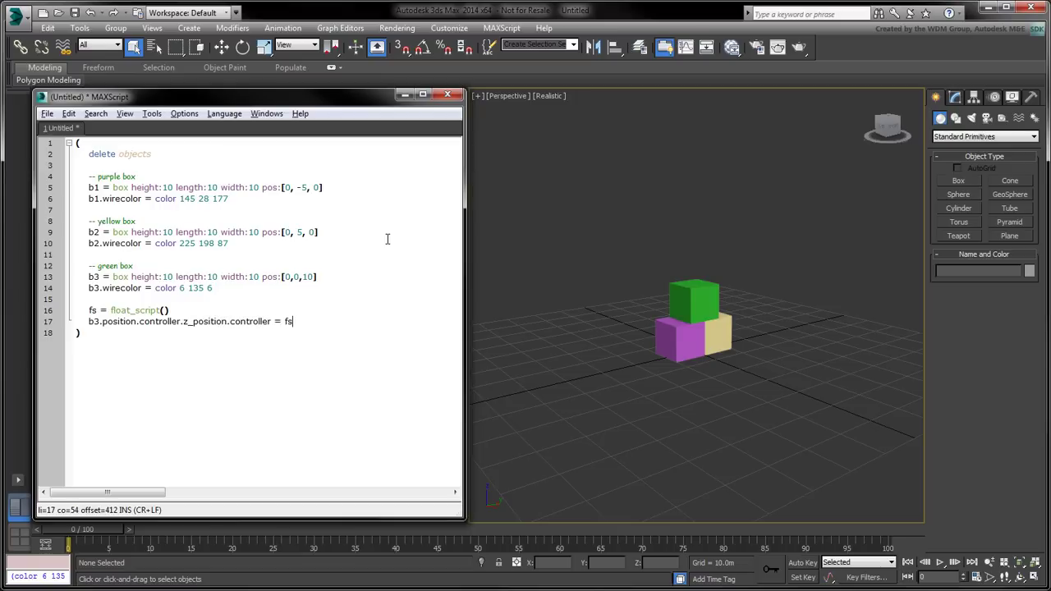
# Give b1 and b2 bezier_float() height controllers.
pyautogui.press('Return')
pyautogui.press('Return')
pyautogui.write('b1.height.controller = bezier_float()')
pyautogui.press('Return')
pyautogui.write('b2.height.controller = bezier_float()')
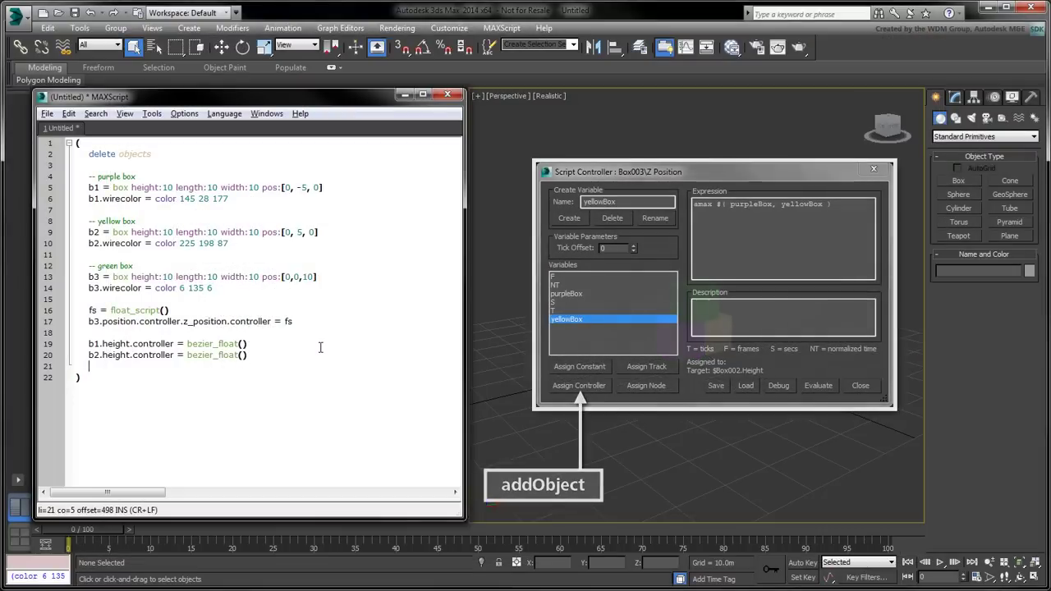
# Add fs.addObject lines registering b1 and b2 height controllers as "purpleBox" and "yellowBox".
pyautogui.press('Return')
pyautogui.write('fs.addObject "p')
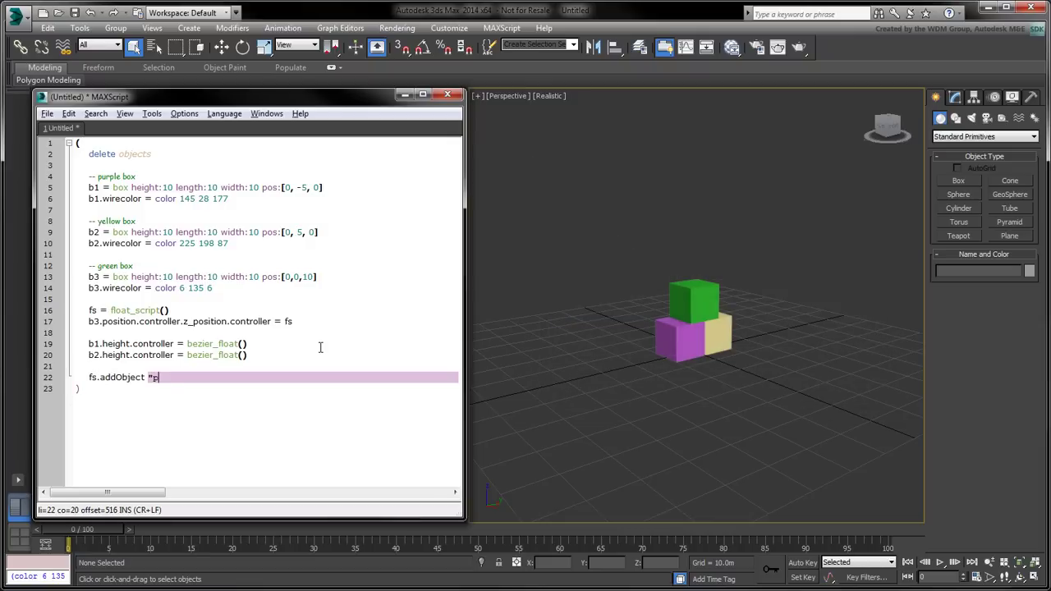
pyautogui.write('urpleBox" ')
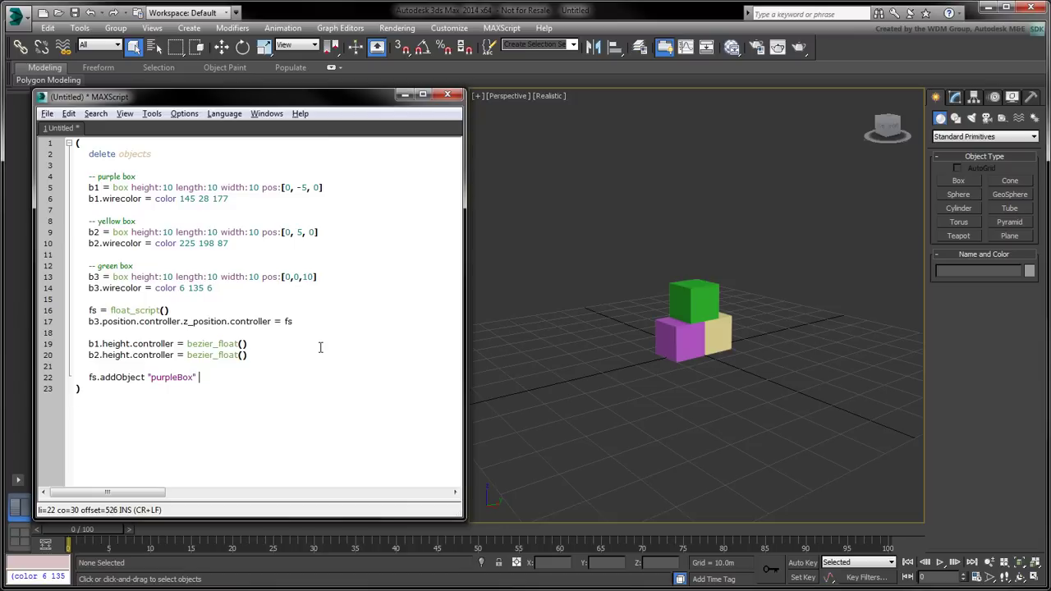
pyautogui.write('b1.height.controller')
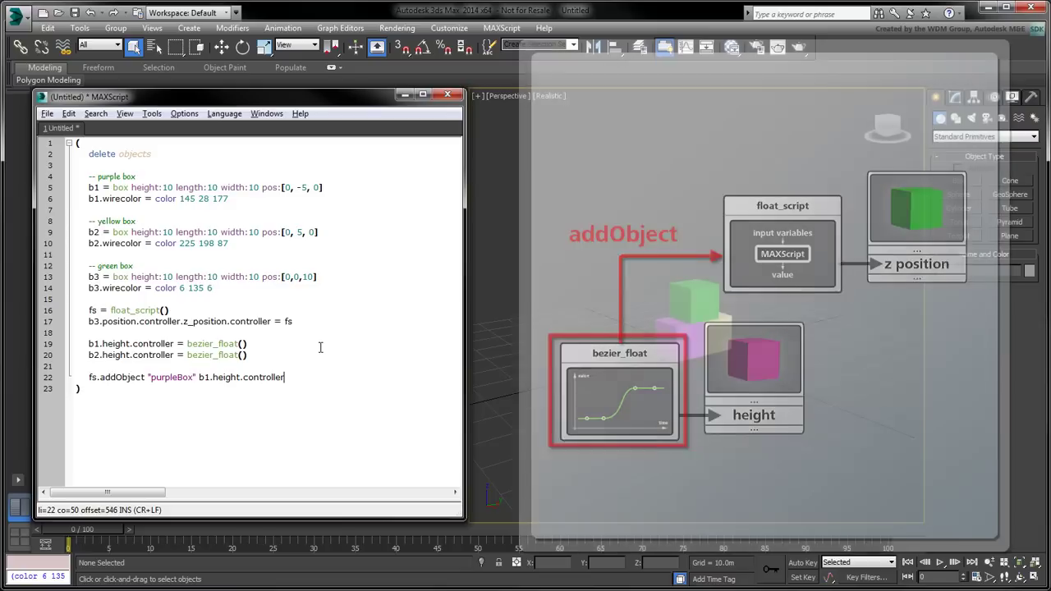
pyautogui.press('Return')
pyautogui.write('fs.addObject')
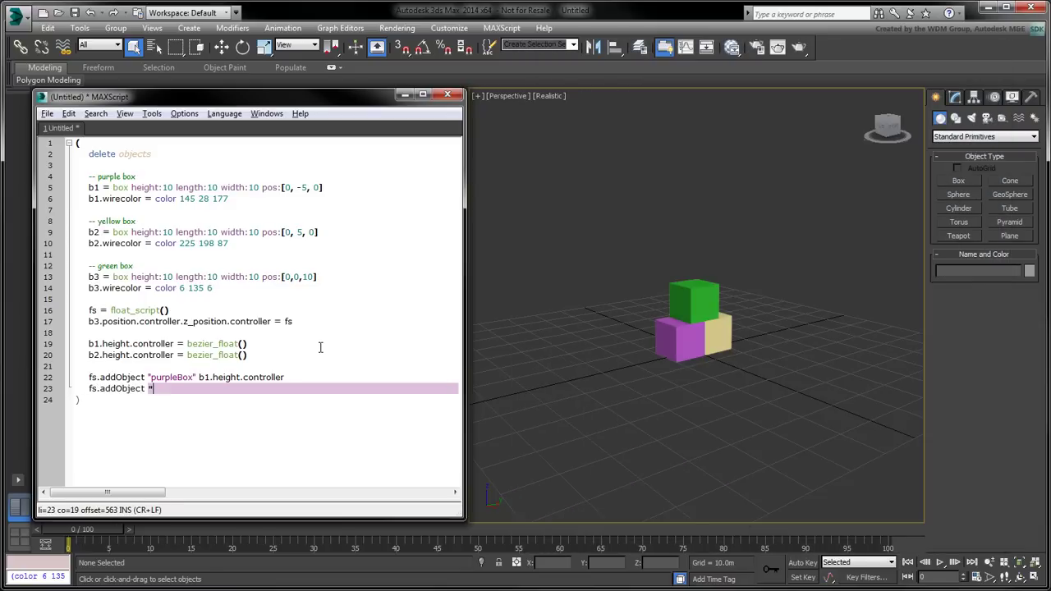
pyautogui.write('ellowBox" b2.height.controller')
pyautogui.press('Return')
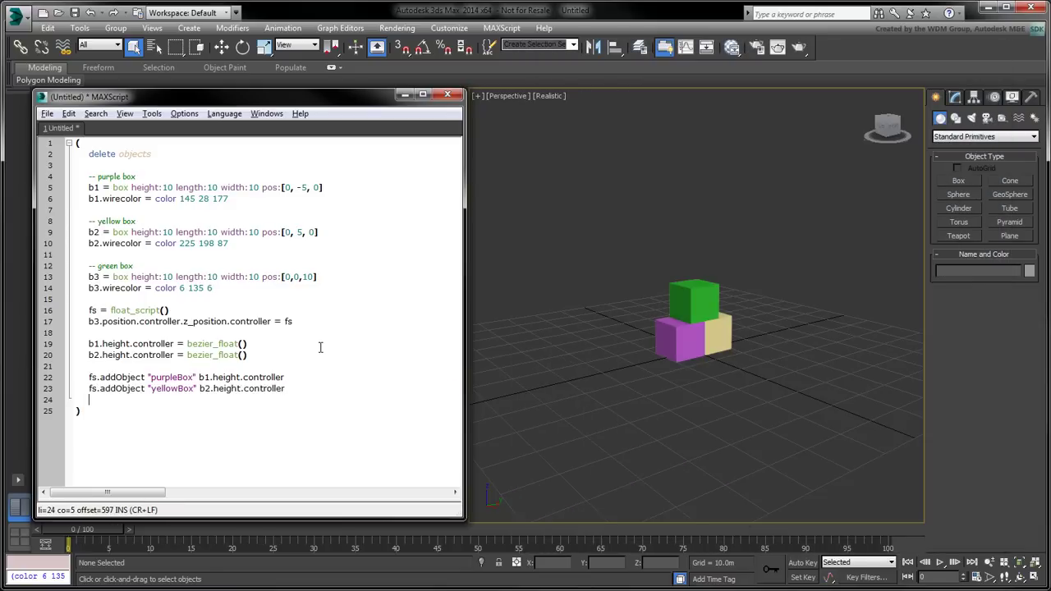
# Set fs.script to "amax #( purpleBox.value, yellowBox.value )".
pyautogui.write('fs.script = "amax #(')
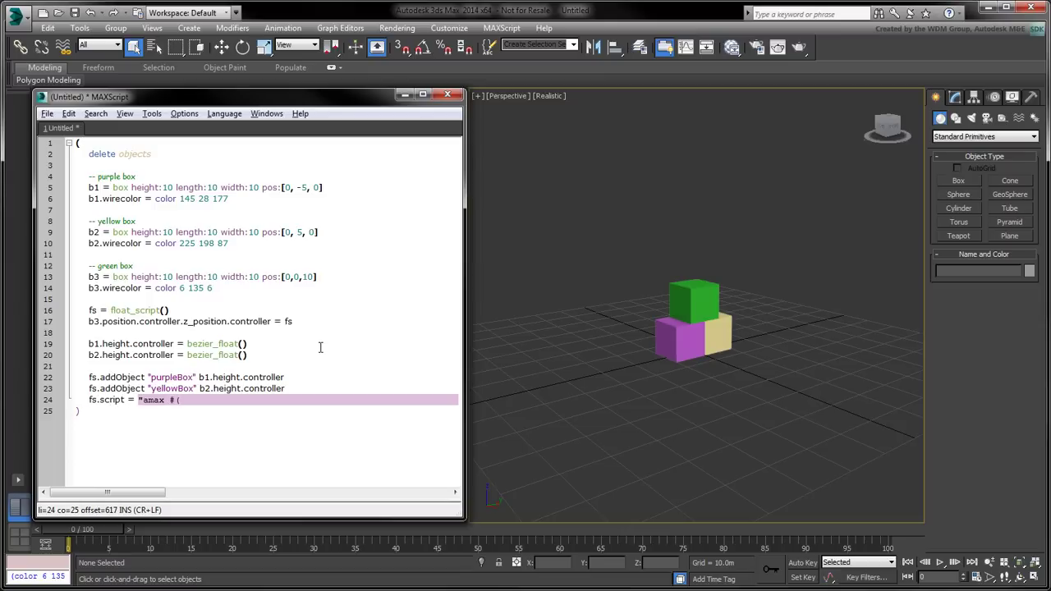
pyautogui.write(' purpleBox.value, yellowBox.value )"')
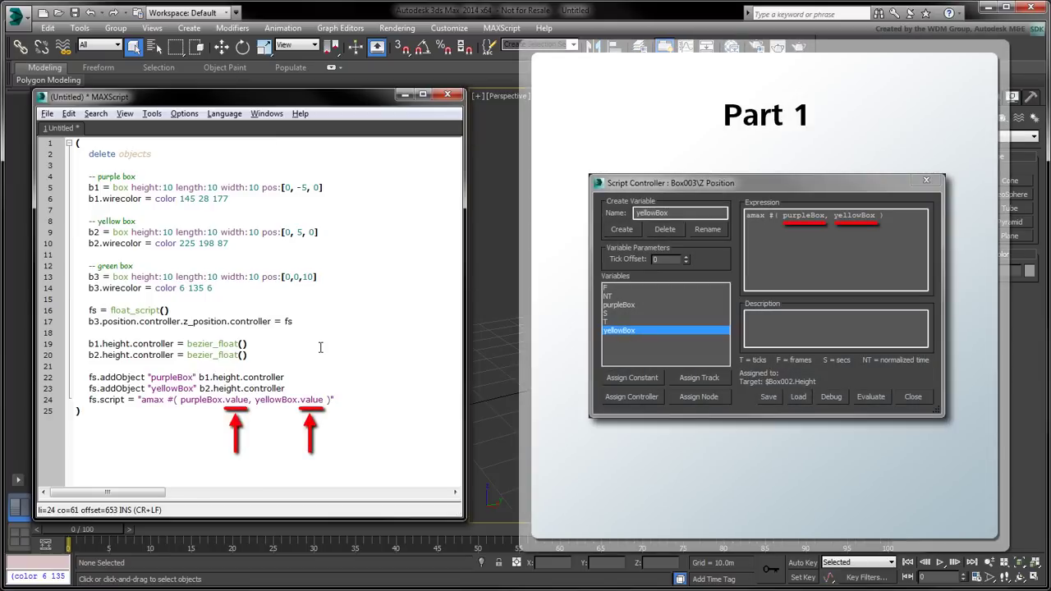
# Rerun the script and make the purple box taller.
pyautogui.hotkey('ctrl', 'e')
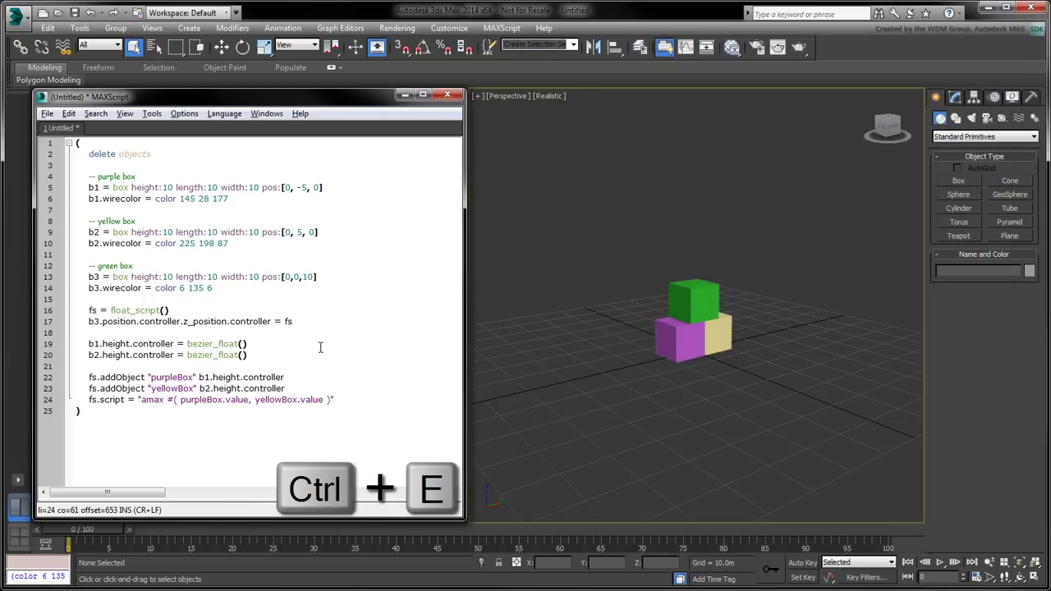
pyautogui.click(669, 331)
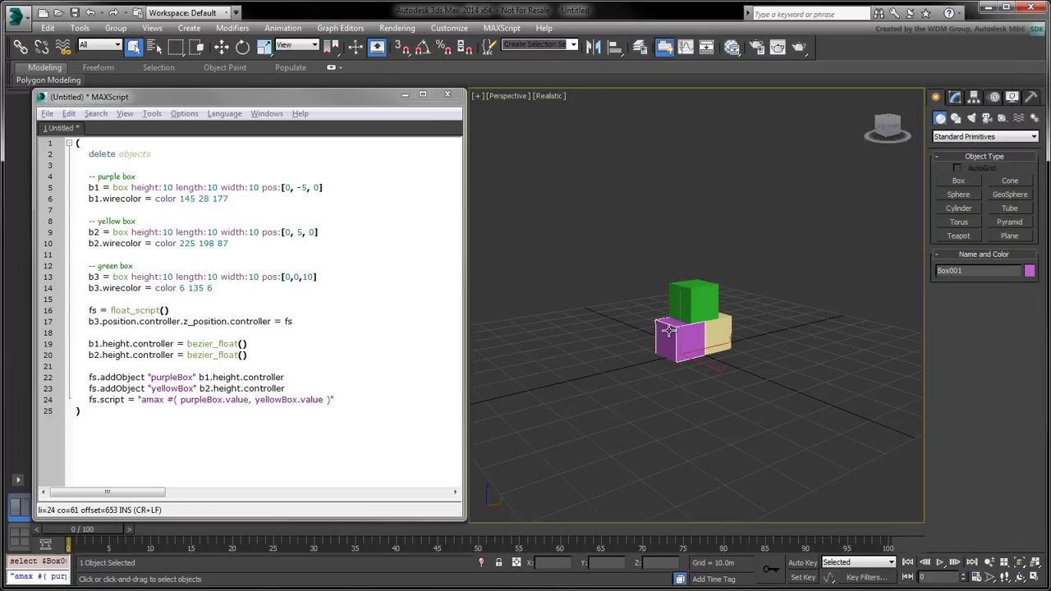
pyautogui.click(955, 96)
pyautogui.moveTo(1025, 311)
pyautogui.mouseDown()
pyautogui.moveTo(1033, 189)
pyautogui.moveTo(1033, 271)
pyautogui.mouseUp()
# Make the yellow box taller so the green box rises onto it, cancel a purple height tweak, and deselect.
pyautogui.click(721, 321)
pyautogui.moveTo(1025, 310); pyautogui.dragTo(1025, 205)
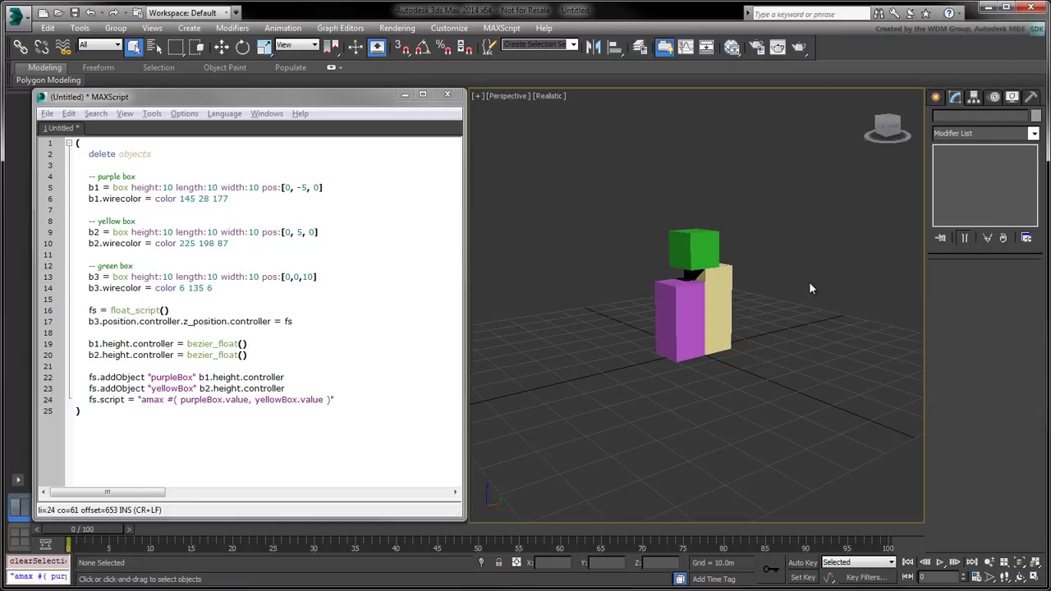
pyautogui.click(659, 309)
pyautogui.moveTo(1025, 311); pyautogui.dragTo(1025, 306)
pyautogui.rightClick(1024, 306)
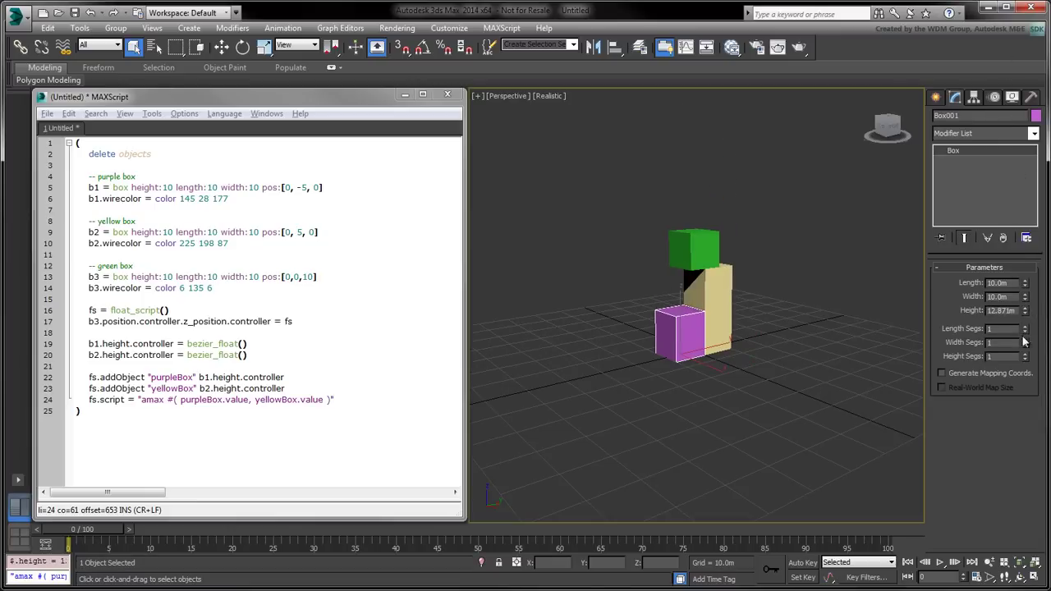
pyautogui.click(787, 312)
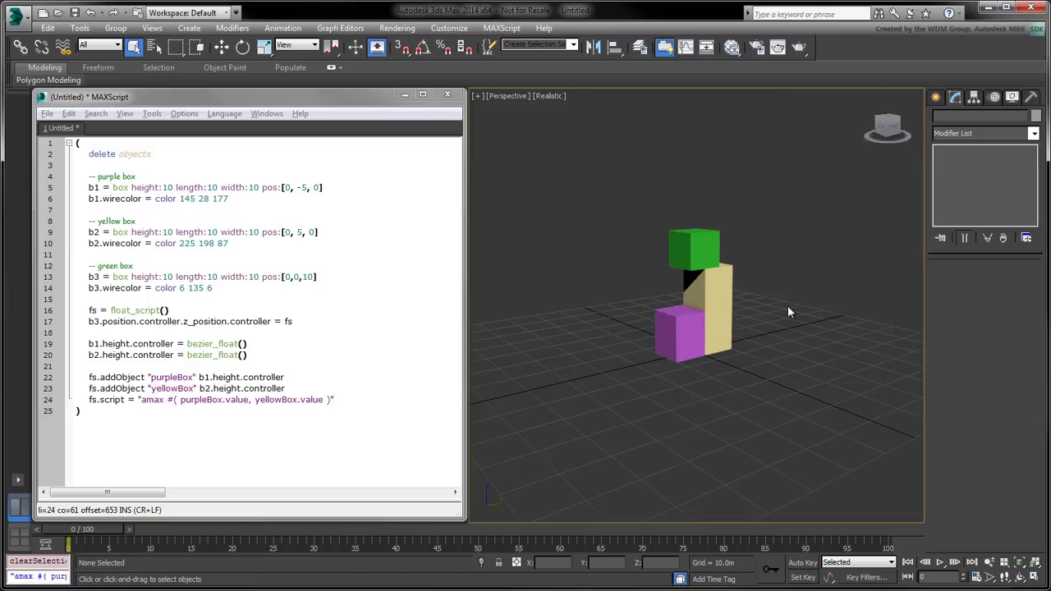
# Assign b1.height.controller = bezier_float() in the Listener and change the purple box's height.
pyautogui.click(404, 96)
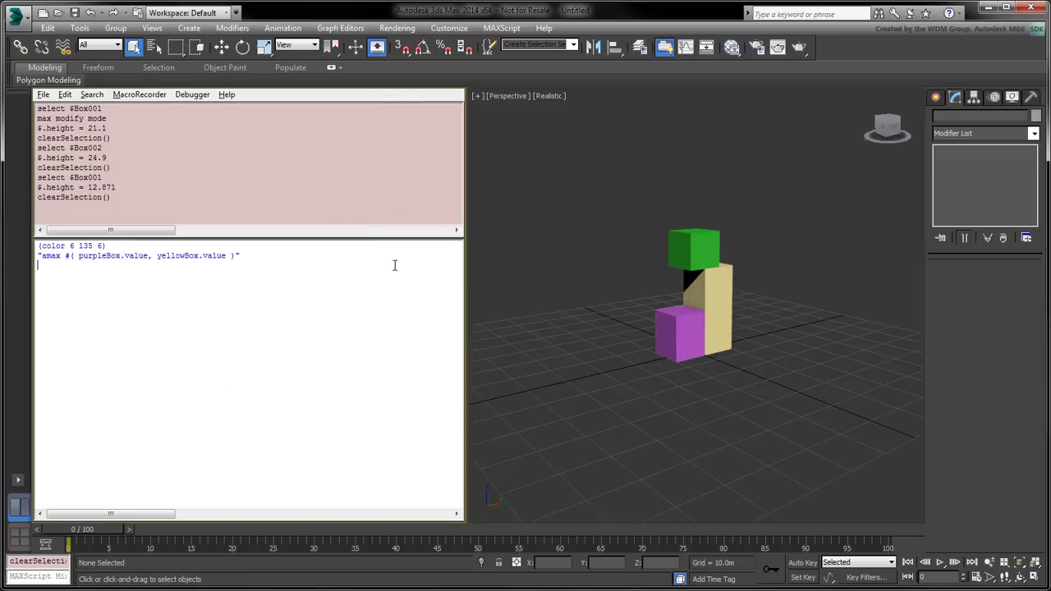
pyautogui.write('b1.height.')
pyautogui.write('controller = bez')
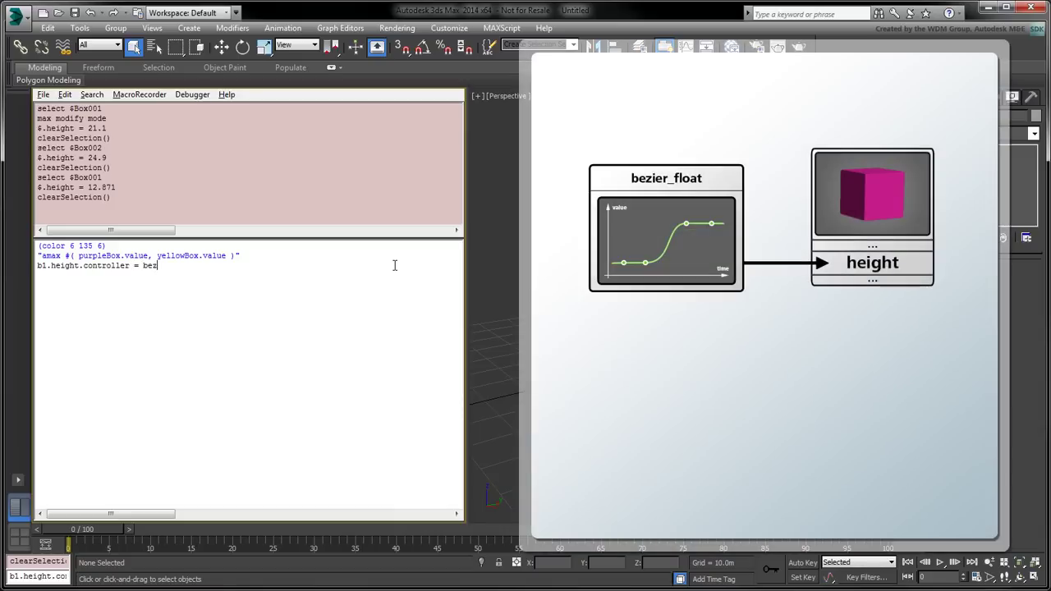
pyautogui.write('ier_float()')
pyautogui.press('Return')
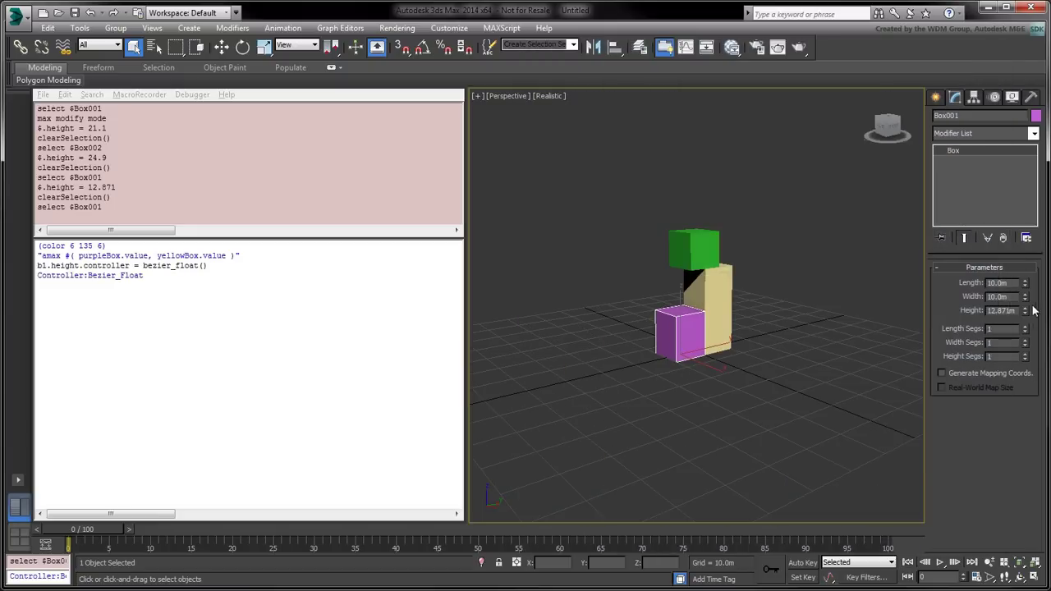
pyautogui.moveTo(1024, 311)
pyautogui.mouseDown()
pyautogui.moveTo(1040, 253)
pyautogui.moveTo(1016, 322)
pyautogui.mouseUp()
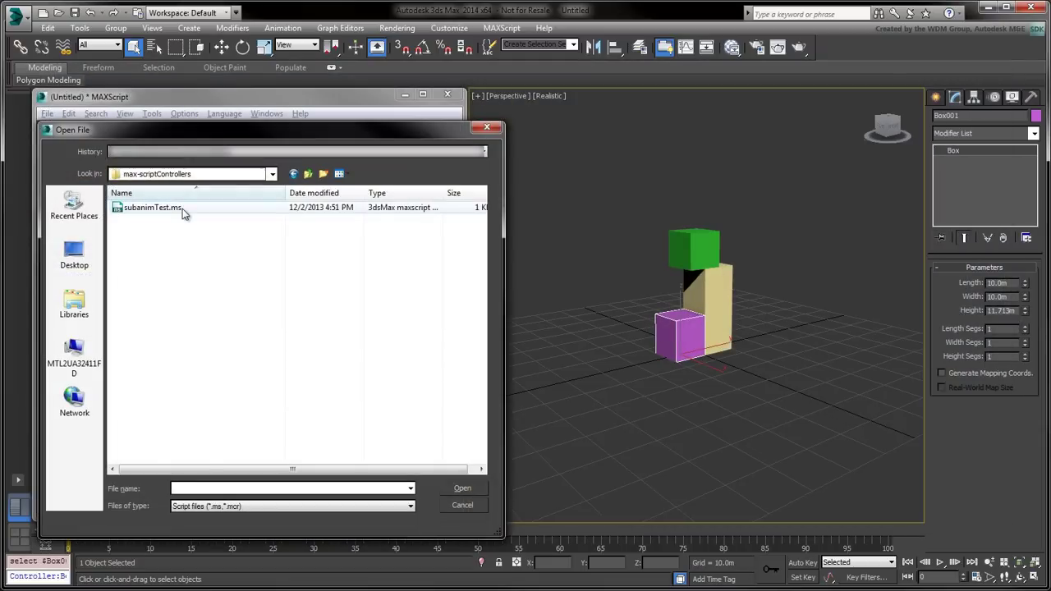
# Open subanimTest.ms, run it on Box001, and evaluate $[#Object__Box][#height] in the Listener.
pyautogui.click(182, 209)
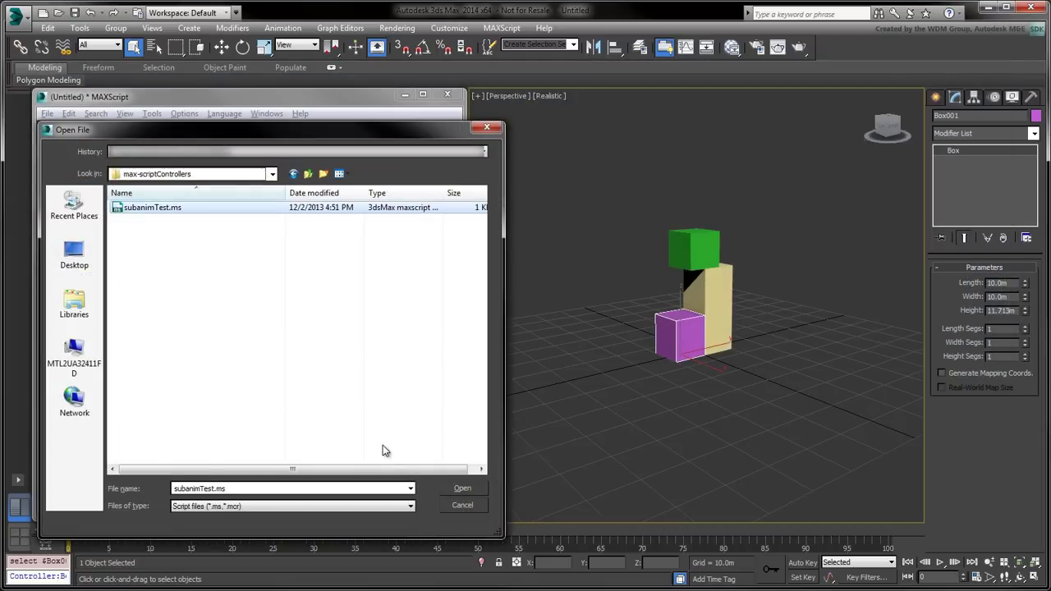
pyautogui.click(458, 490)
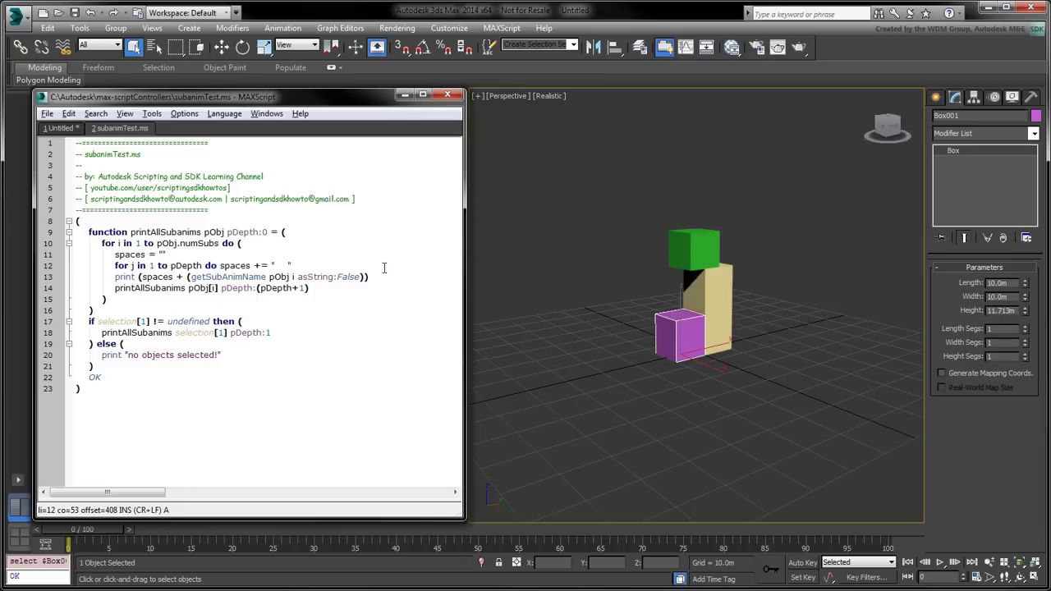
pyautogui.hotkey('ctrl', 'e')
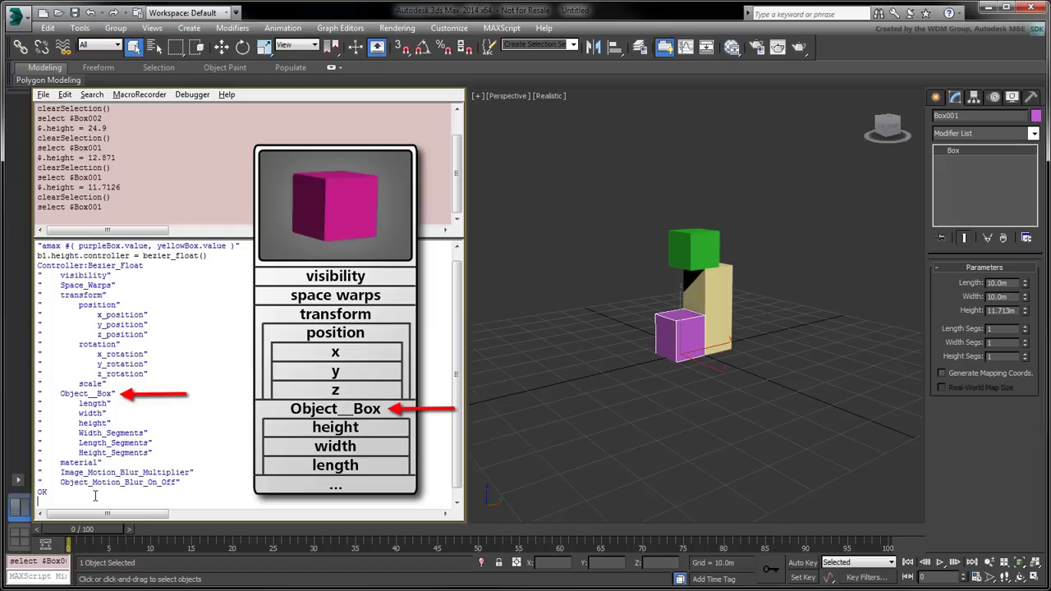
pyautogui.write('$[#Object__Box][#height]')
pyautogui.press('Return')
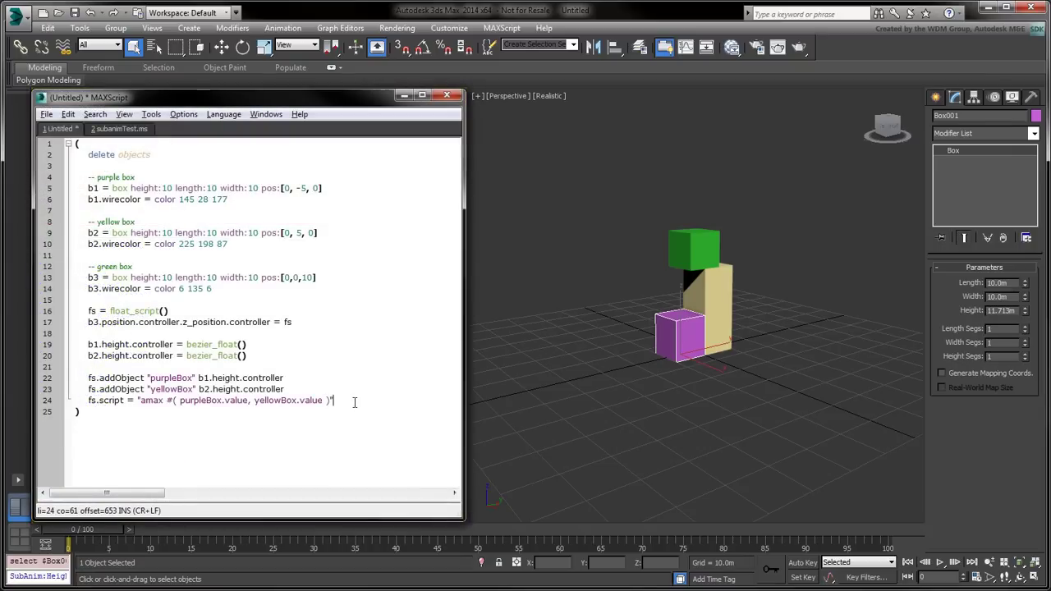
# Comment out the addObject and script-expression lines with a /* */ block.
pyautogui.press('Up')
pyautogui.press('Up')
pyautogui.press('Up')
pyautogui.press('Up')
pyautogui.press('Up')
pyautogui.press('Up')
pyautogui.press('Return')
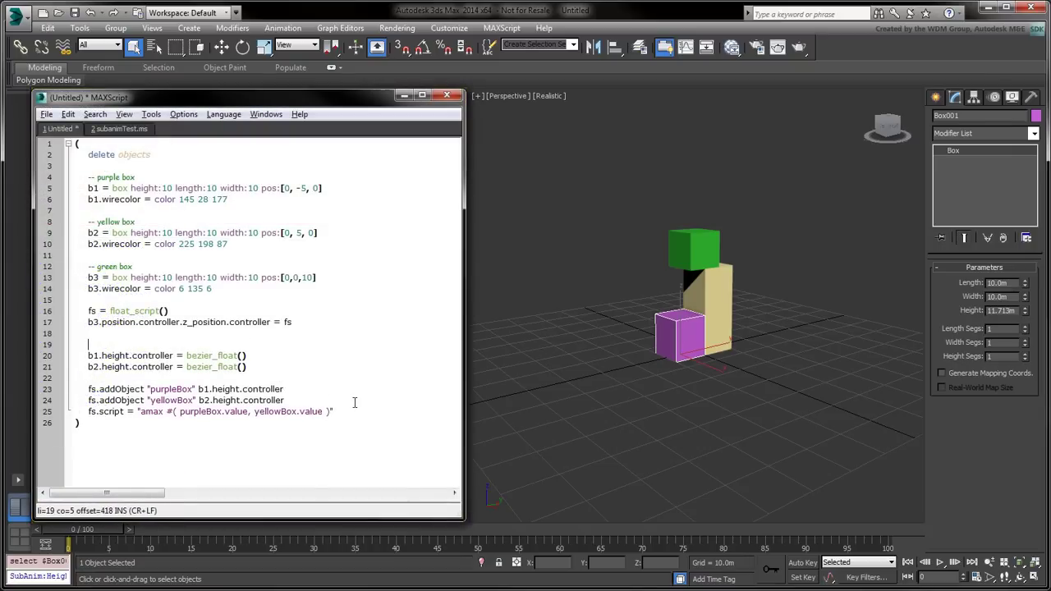
pyautogui.write('/*')
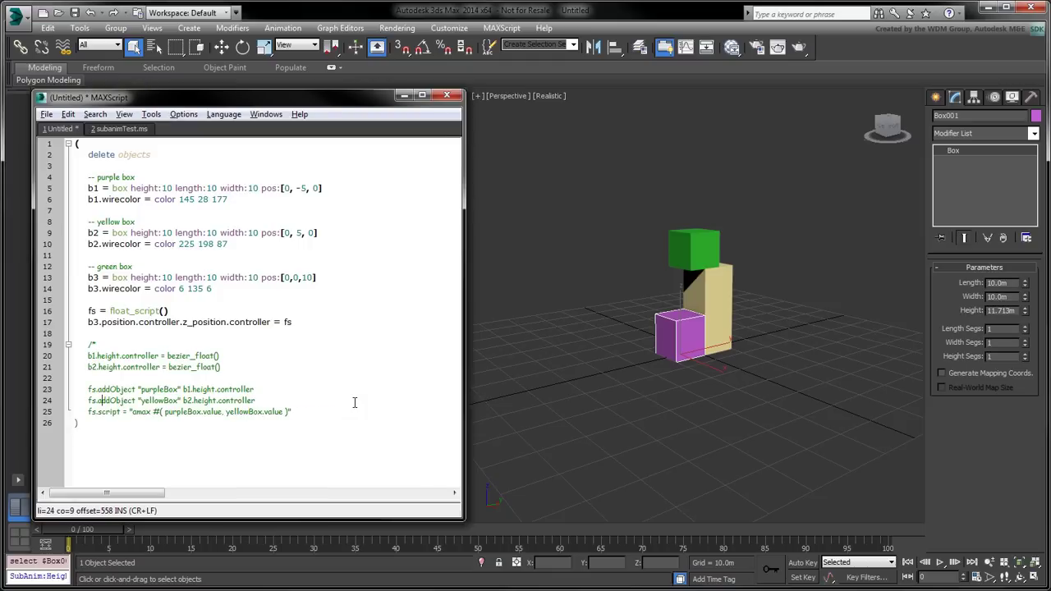
pyautogui.press('Down')
pyautogui.press('End')
pyautogui.press('Return')
pyautogui.write('/')
pyautogui.press('Return')
pyautogui.press('Return')
pyautogui.press('Return')
pyautogui.press('Return')
pyautogui.press('Return')
pyautogui.press('Return')
pyautogui.press('Return')
pyautogui.press('Return')
# Add fs.addTarget lines for b1 and b2 [#Object__Box][#height] and script "amax #( purpleBox, yellowBox )".
pyautogui.press('Up')
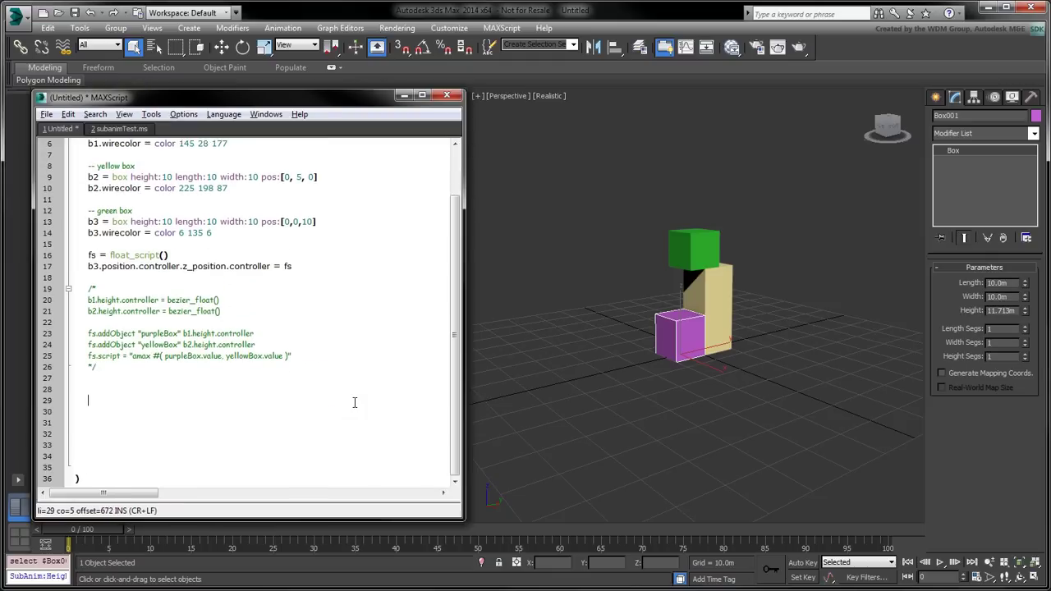
pyautogui.write('fs.addTarget')
pyautogui.write(' "')
pyautogui.write('purpleBox" ')
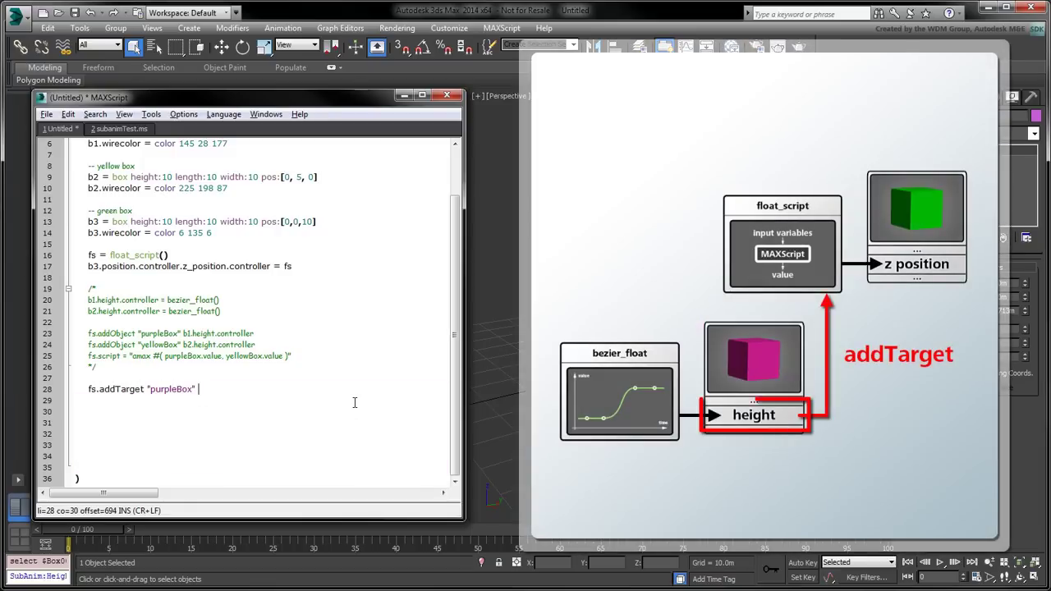
pyautogui.write('b1[#Object__Box][#height]')
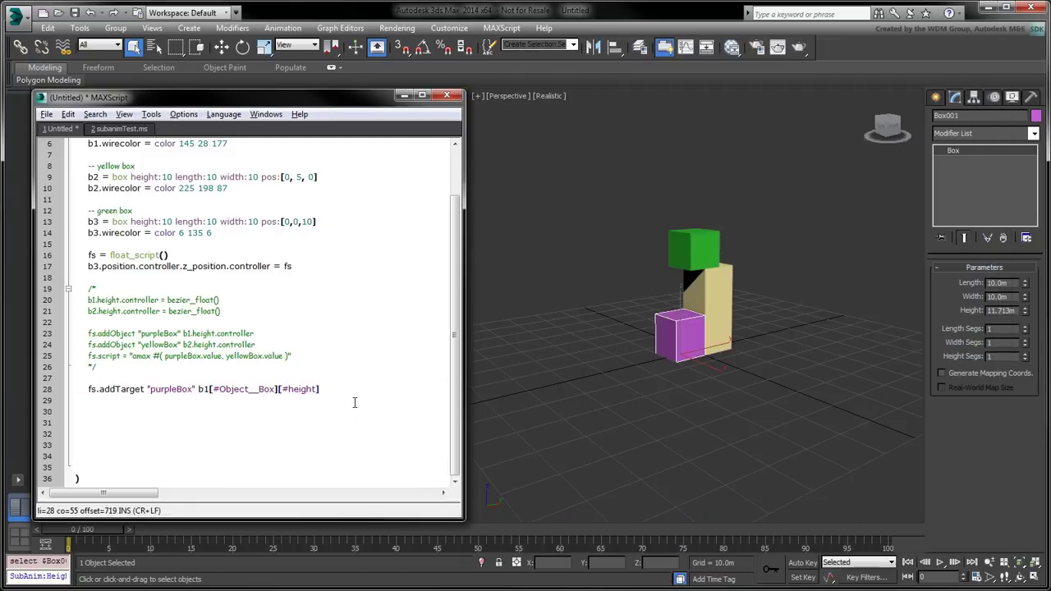
pyautogui.press('Return')
pyautogui.write('fs.addTarget "yellowBox" b2[#Object__Box][#height]')
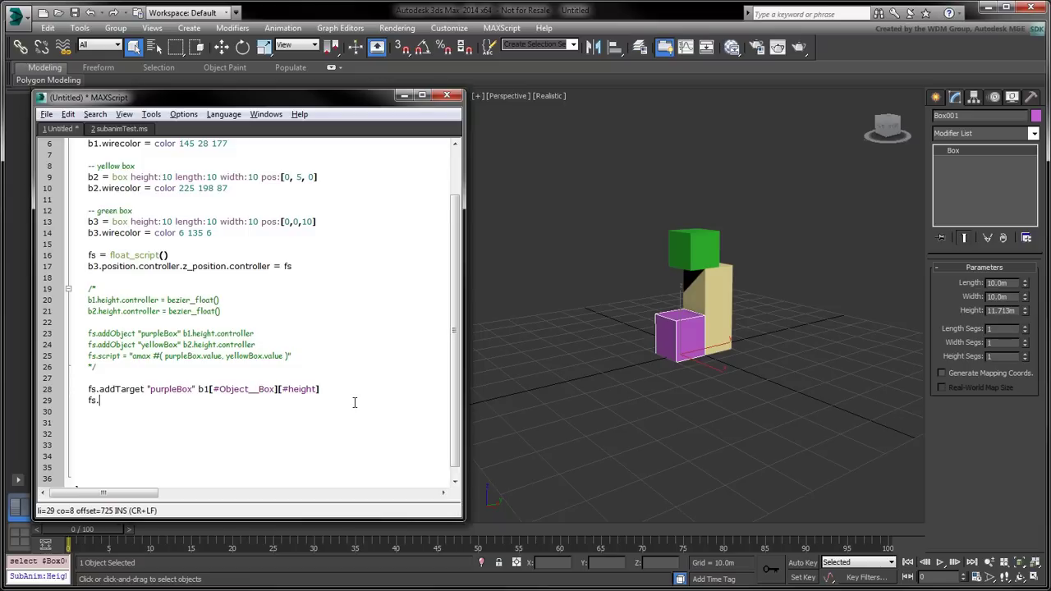
pyautogui.press('Return')
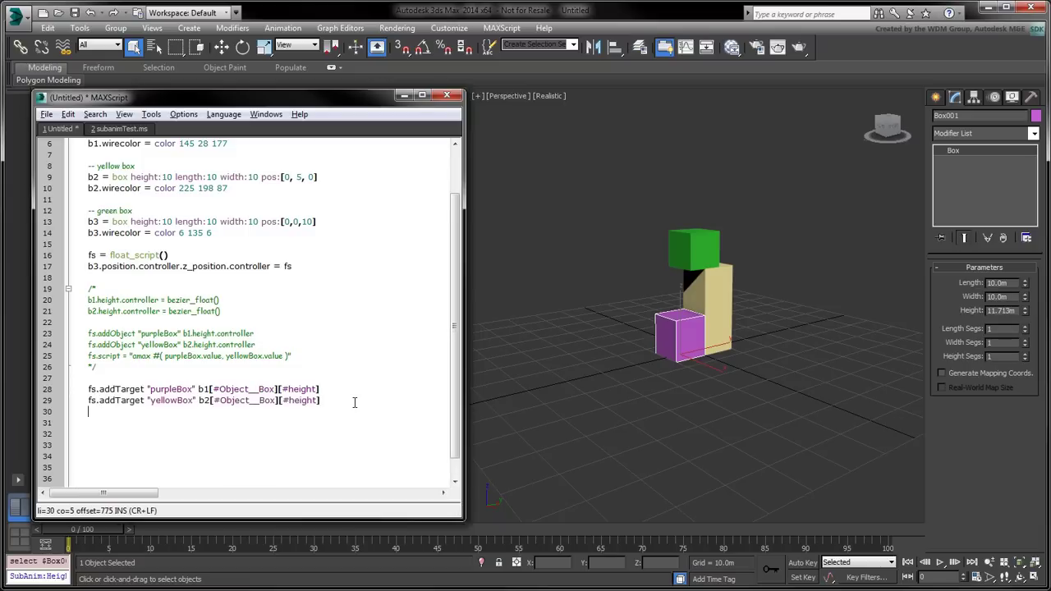
pyautogui.write('fs.script = "amax #( purpleBox, yellowBox )"')
# Run the script and test by resizing the purple and yellow boxes' heights.
pyautogui.hotkey('ctrl', 'e')
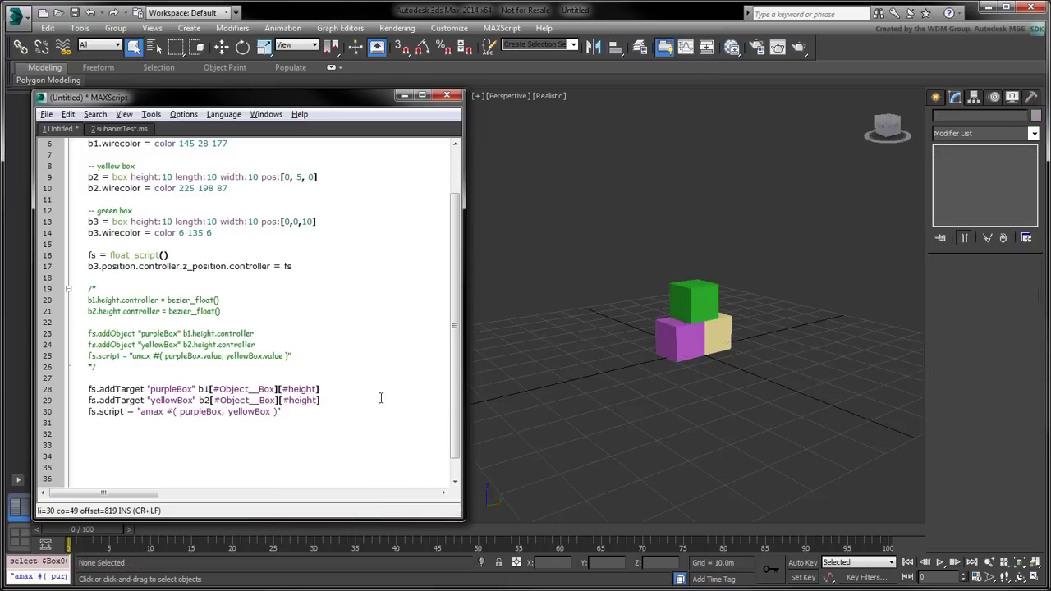
pyautogui.click(675, 339)
pyautogui.moveTo(1024, 311); pyautogui.dragTo(1020, 180)
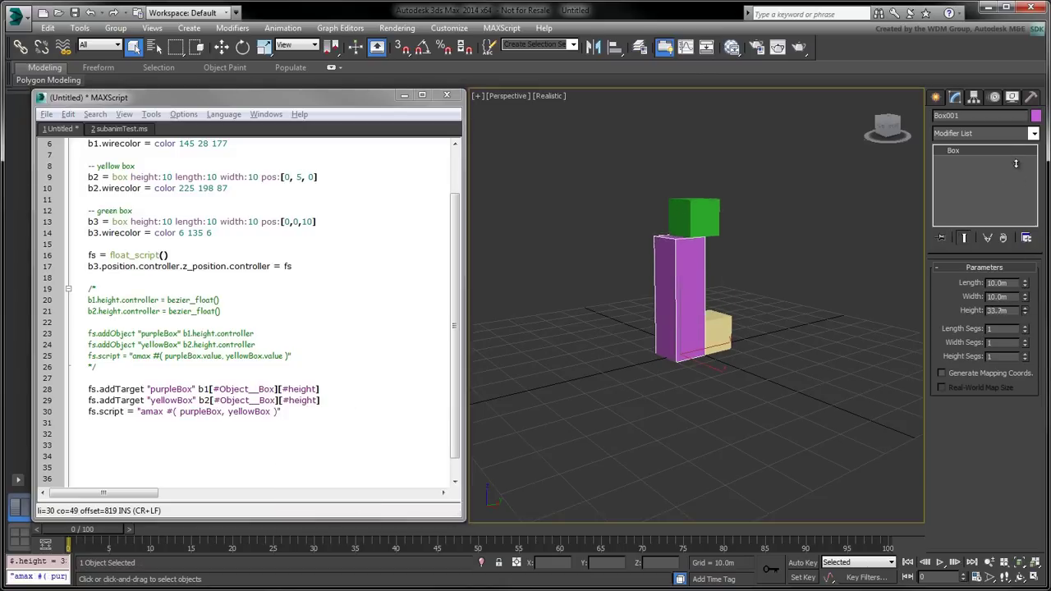
pyautogui.rightClick(1013, 135)
pyautogui.click(721, 321)
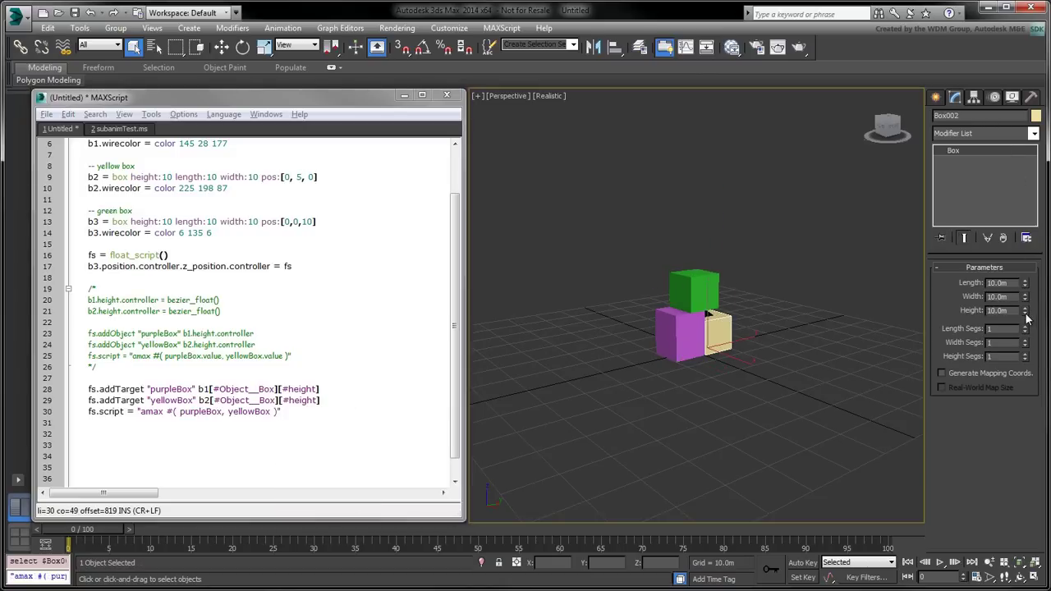
pyautogui.moveTo(1025, 311); pyautogui.dragTo(1025, 205)
pyautogui.click(805, 305)
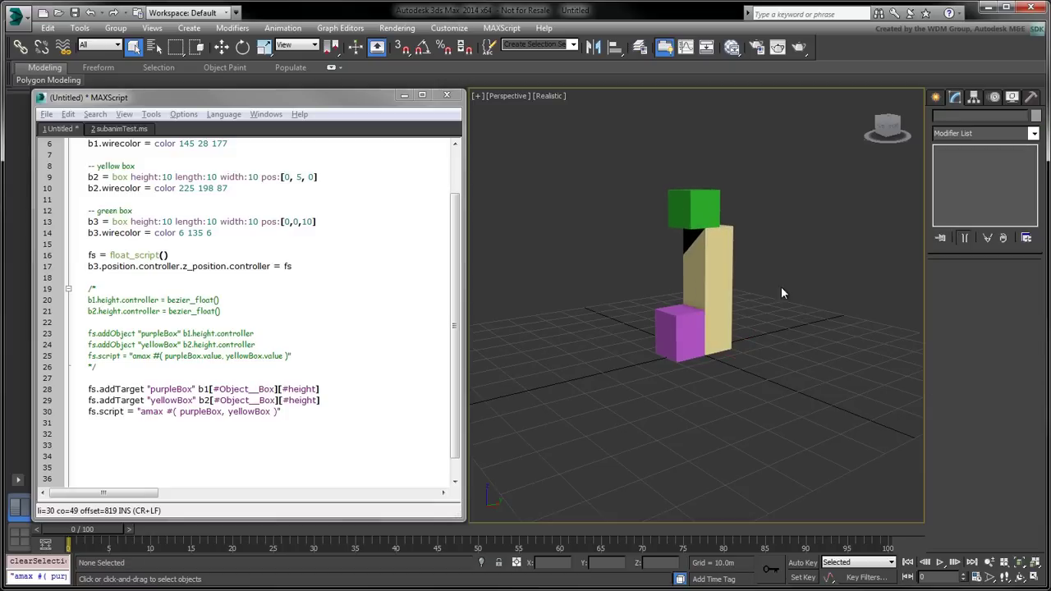
# Enter b1.height.controller = bezier_float() in the Listener.
pyautogui.click(404, 95)
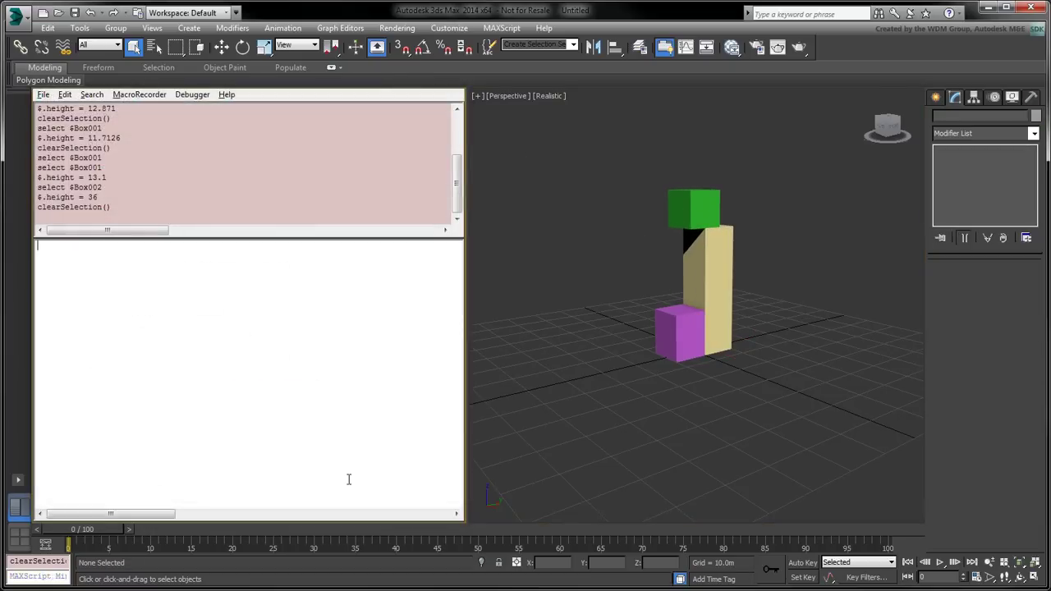
pyautogui.write('b1.height.controller = bezier_float()')
pyautogui.press('Return')
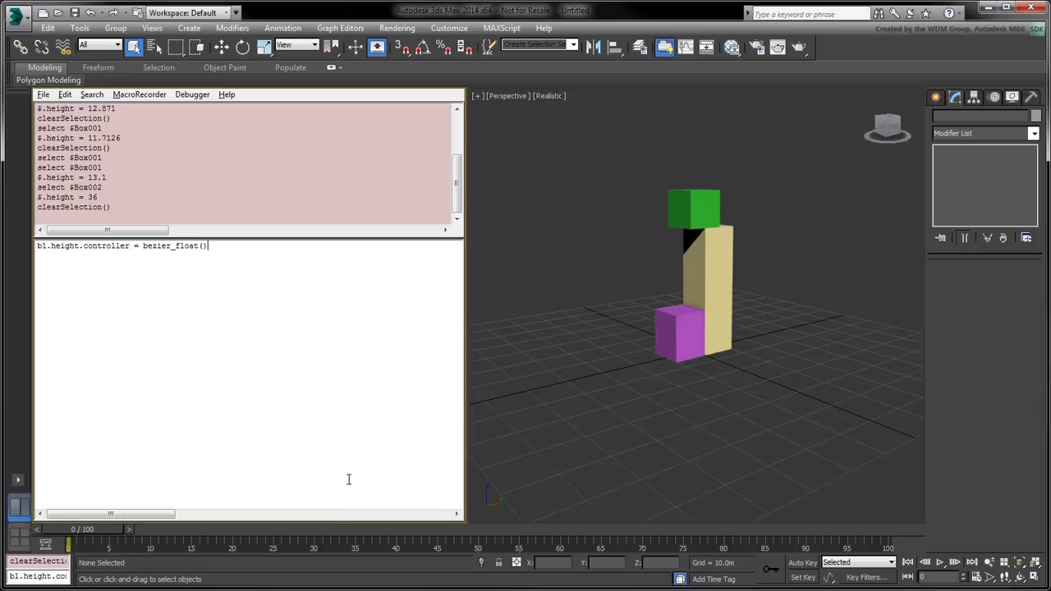
# Change the purple and yellow boxes' heights to confirm the green box tracks the taller one.
pyautogui.click(690, 334)
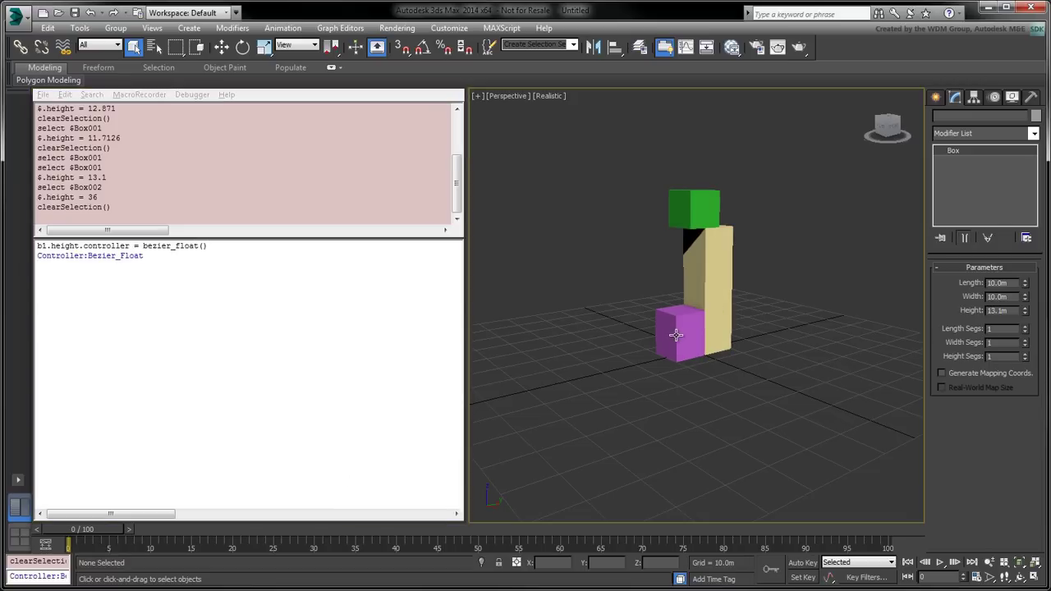
pyautogui.moveTo(1025, 310); pyautogui.dragTo(1024, 295)
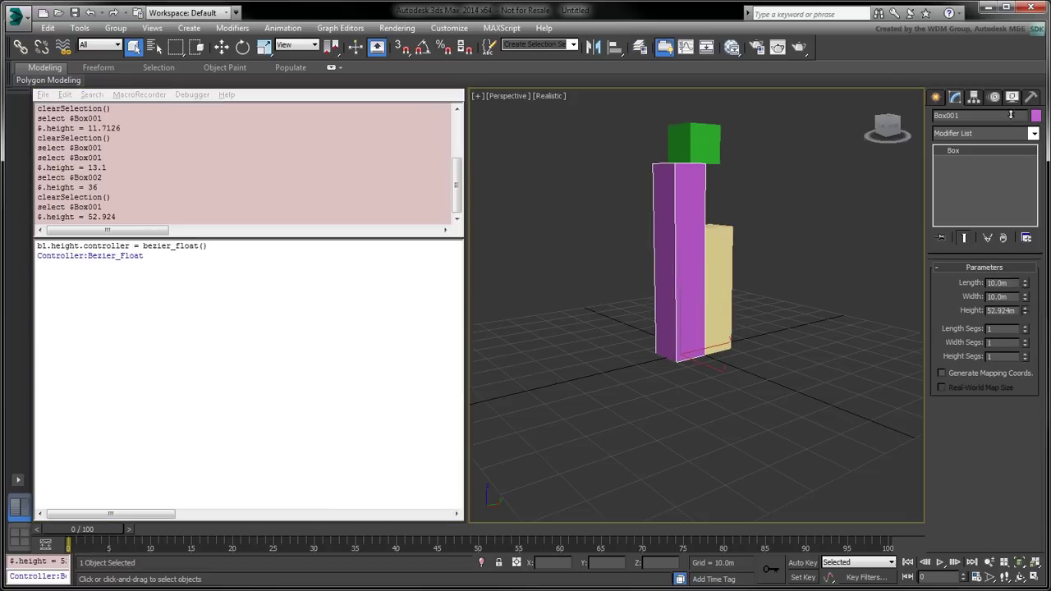
pyautogui.click(719, 262)
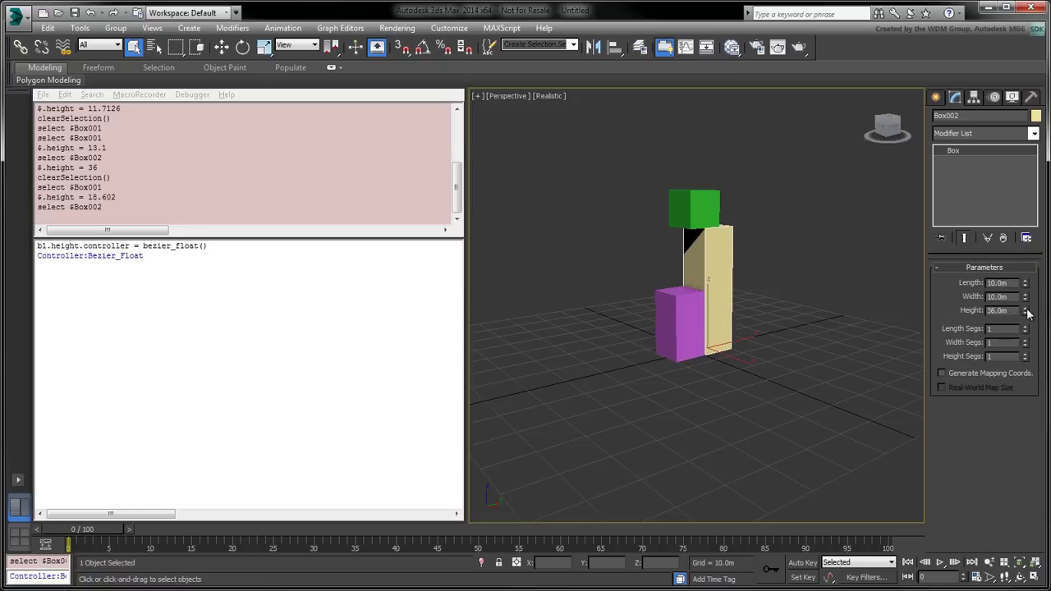
pyautogui.moveTo(1025, 310); pyautogui.dragTo(1013, 356)
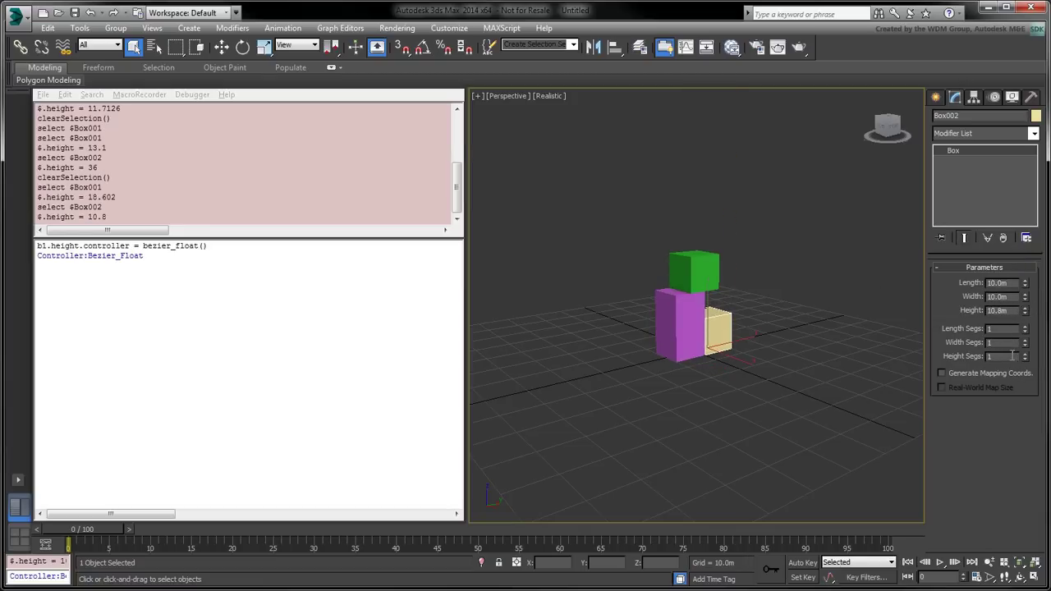
pyautogui.click(795, 283)
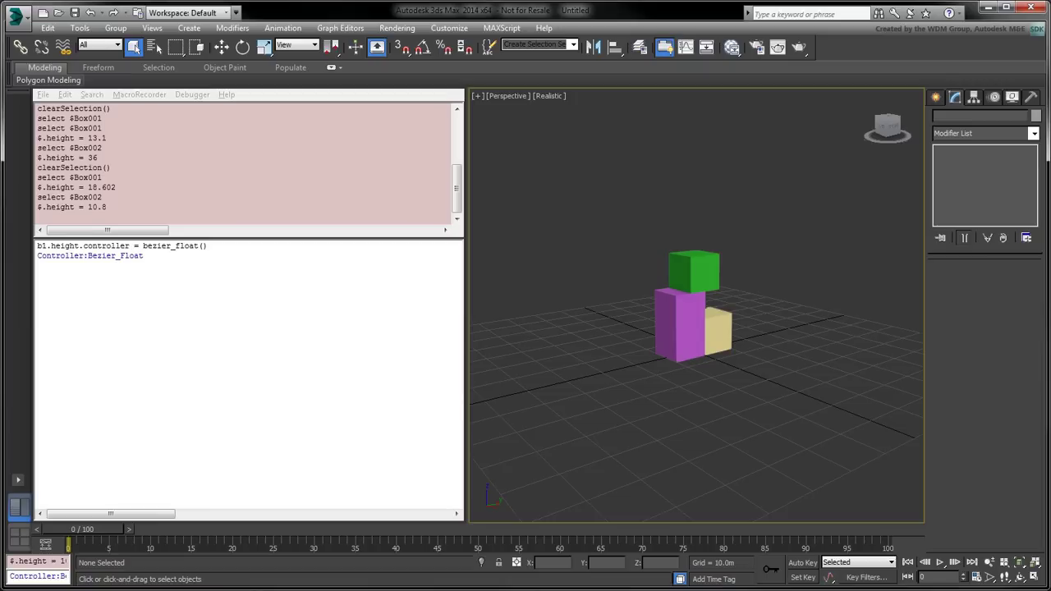
pyautogui.click(189, 369)
# Comment out the addTarget lines and remove the extra blank lines.
pyautogui.press('BackSpace')
pyautogui.press('BackSpace')
pyautogui.press('Down')
pyautogui.press('Down')
pyautogui.press('Down')
pyautogui.click(190, 375)
pyautogui.press('BackSpace')
pyautogui.press('Down')
pyautogui.press('Down')
pyautogui.press('Down')
pyautogui.press('Down')
pyautogui.press('Down')
pyautogui.press('Down')
pyautogui.scroll(-1, 452, 364)
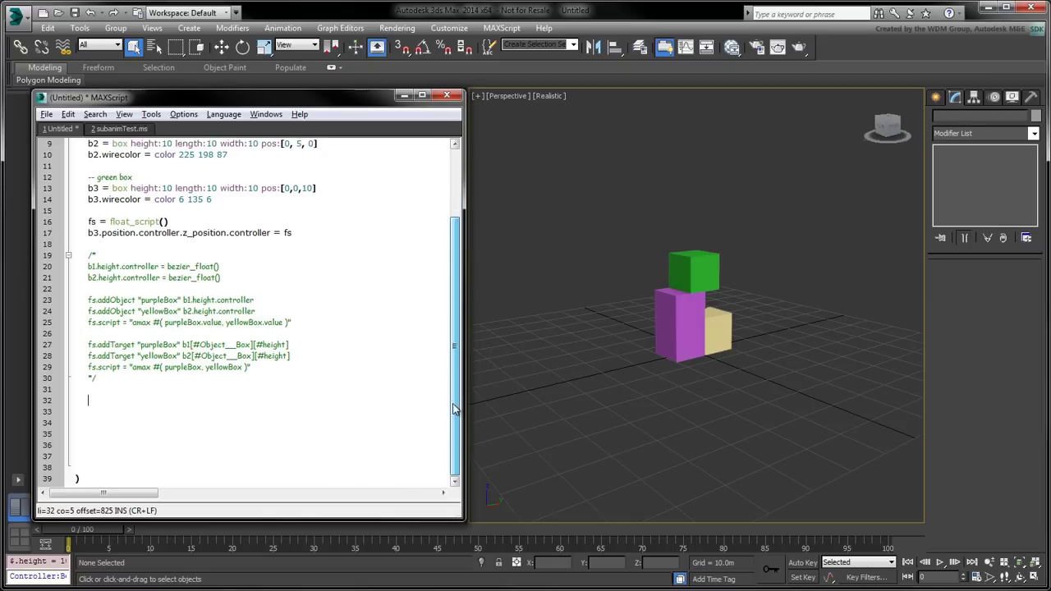
# Add fs.addNode lines for b1 and b2 with script "amax #( purpleBox.height, yellowBox.height )" and run.
pyautogui.write('fs.addNode "purpleBox" b1')
pyautogui.press('Return')
pyautogui.write('fs.addNode "yellowBox" b2')
pyautogui.press('Return')
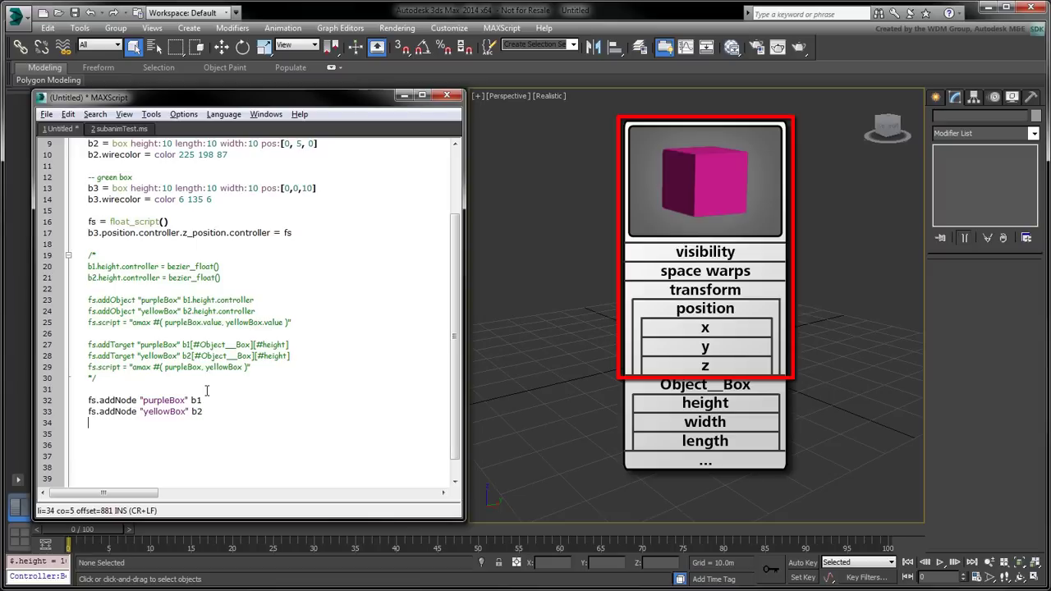
pyautogui.write('fs.script = "amax #( purpleBox.height, yellowBox.height )"')
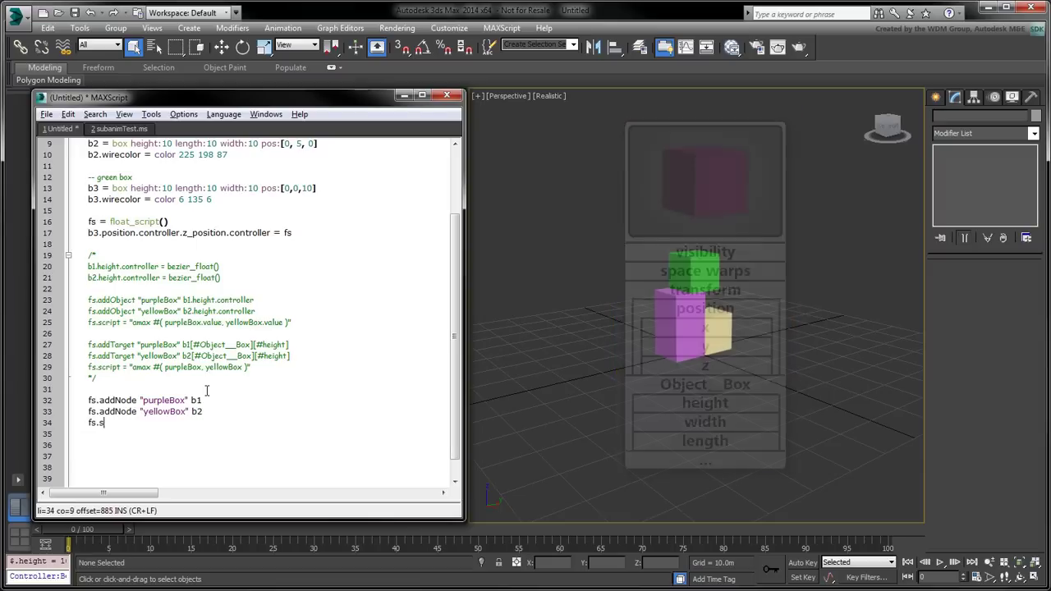
pyautogui.hotkey('ctrl', 'e')
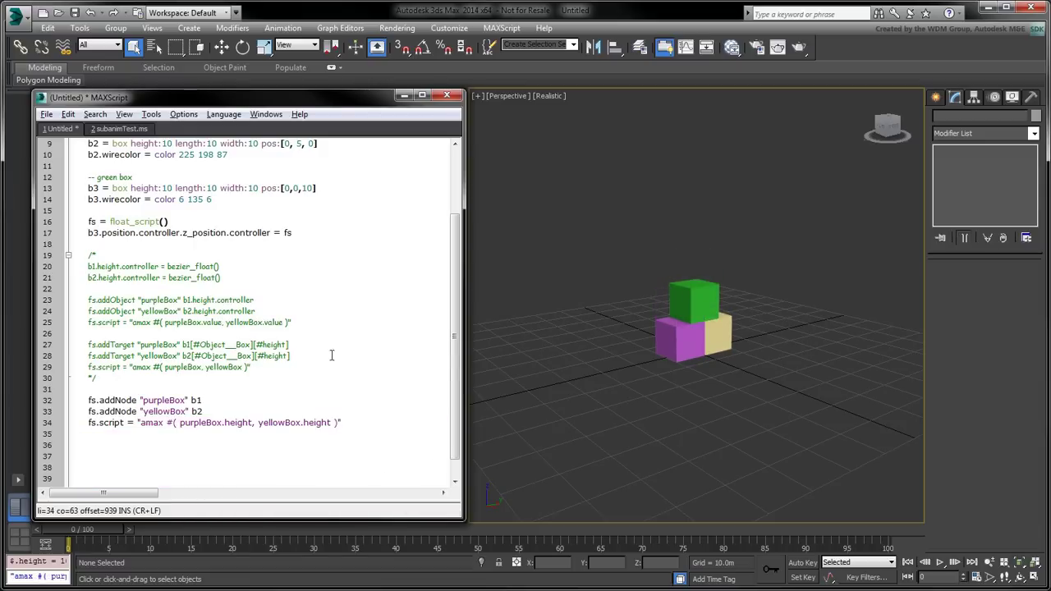
# Raise both boxes' heights and move the yellow box away with the Move tool.
pyautogui.click(673, 343)
pyautogui.moveTo(1025, 312); pyautogui.dragTo(1009, 225)
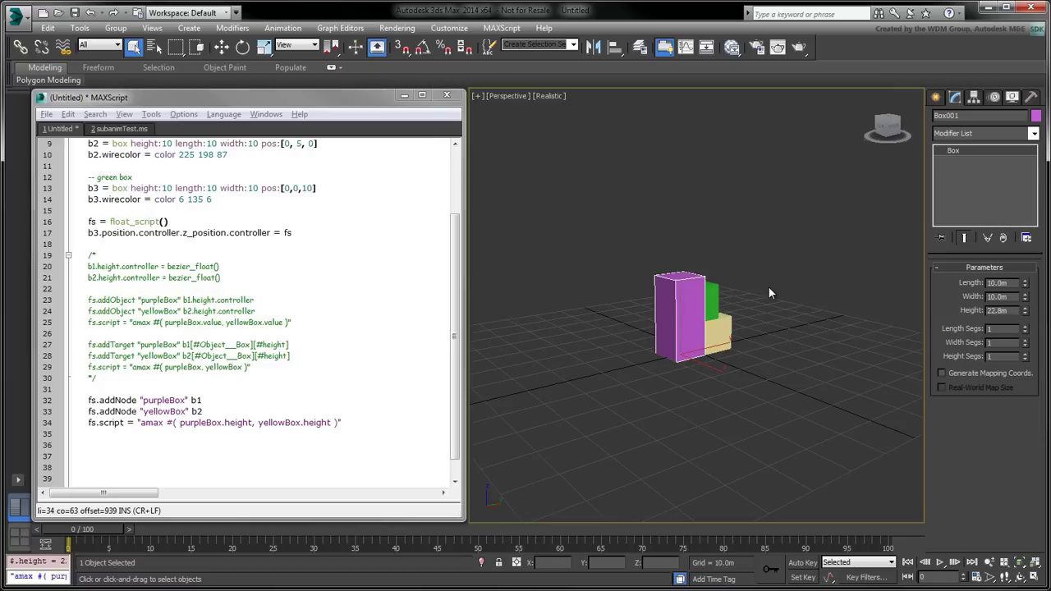
pyautogui.press('w')
pyautogui.moveTo(729, 358); pyautogui.dragTo(777, 379)
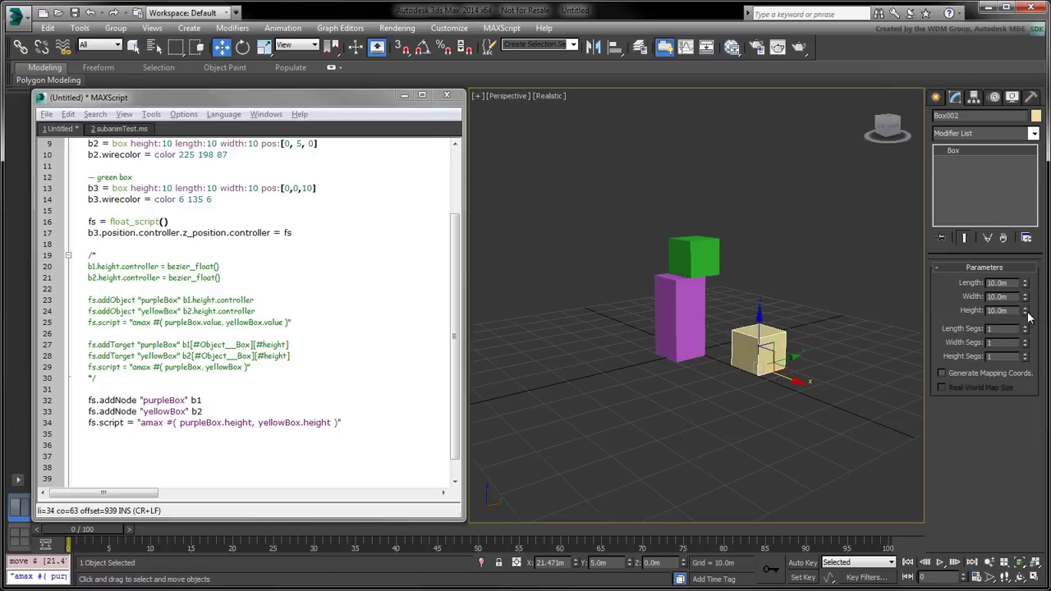
pyautogui.moveTo(1025, 312); pyautogui.dragTo(1010, 156)
pyautogui.moveTo(772, 358); pyautogui.dragTo(813, 331)
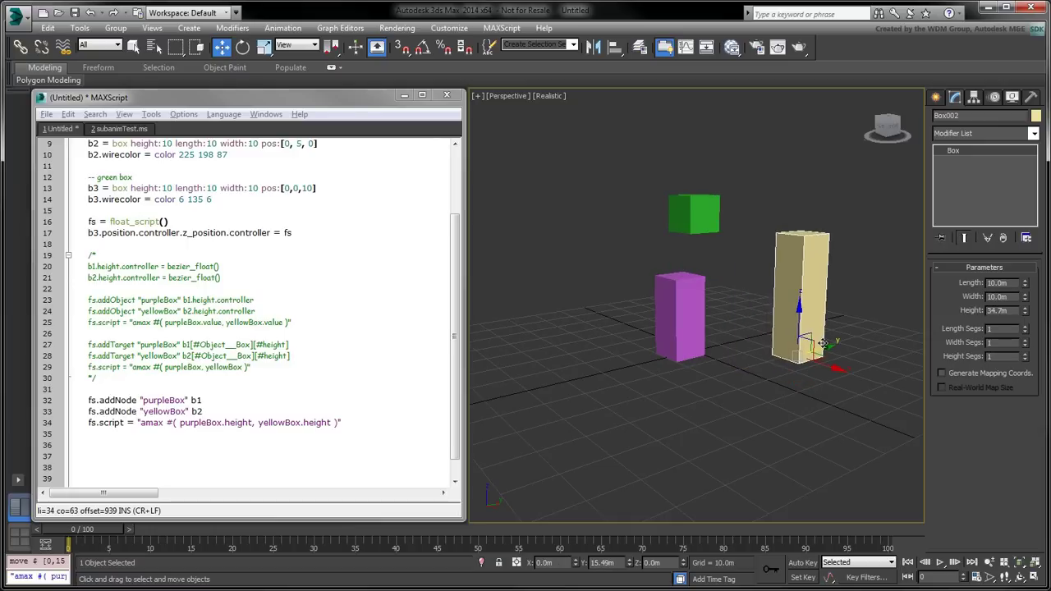
pyautogui.click(677, 329)
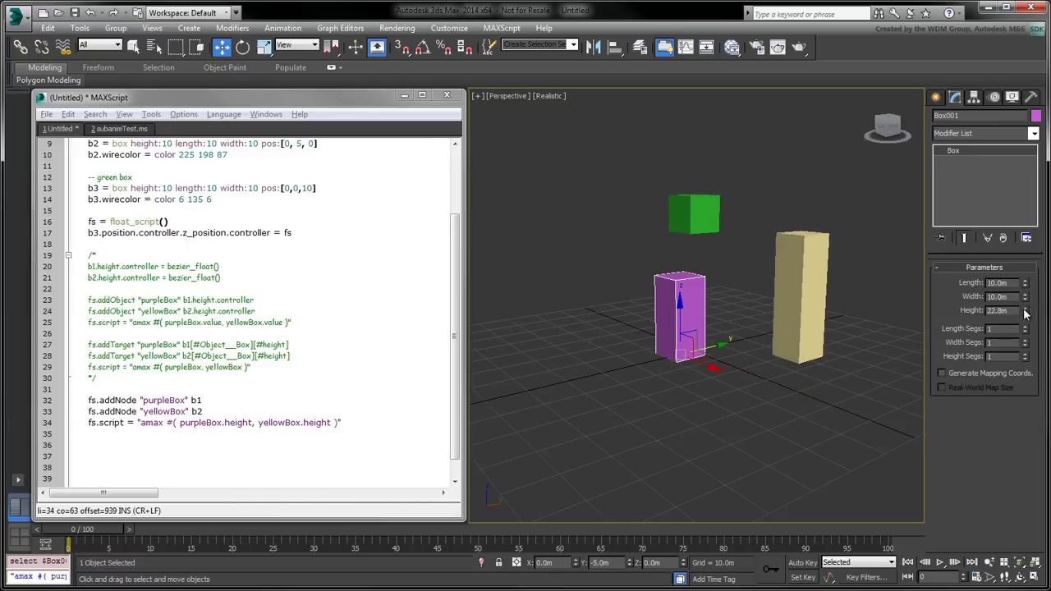
pyautogui.moveTo(1025, 312); pyautogui.dragTo(1011, 205)
pyautogui.moveTo(698, 348); pyautogui.dragTo(679, 354)
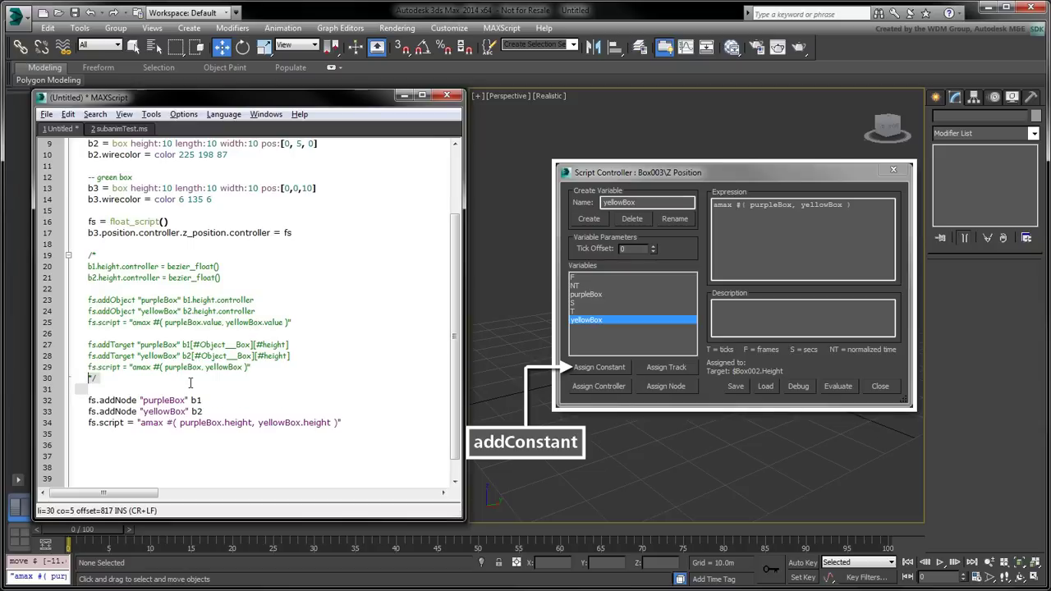
# Move the closing */ from after the addTarget lines to after the addNode lines.
pyautogui.press('BackSpace')
pyautogui.press('BackSpace')
pyautogui.press('BackSpace')
pyautogui.press('Down')
pyautogui.press('Down')
pyautogui.press('Down')
pyautogui.write('*/')
pyautogui.scroll(-2, 119, 390)
# Add addConstant variables purpleBox and yellowBox for b1.height and b2.height with an amax script, and run it.
pyautogui.click(118, 390)
pyautogui.write('fs.addConstant "purpleBox" b1.height fs.addConstant "yellowBox" b2.height fs.script = "amax #( purpleBox, yellowBox )"')
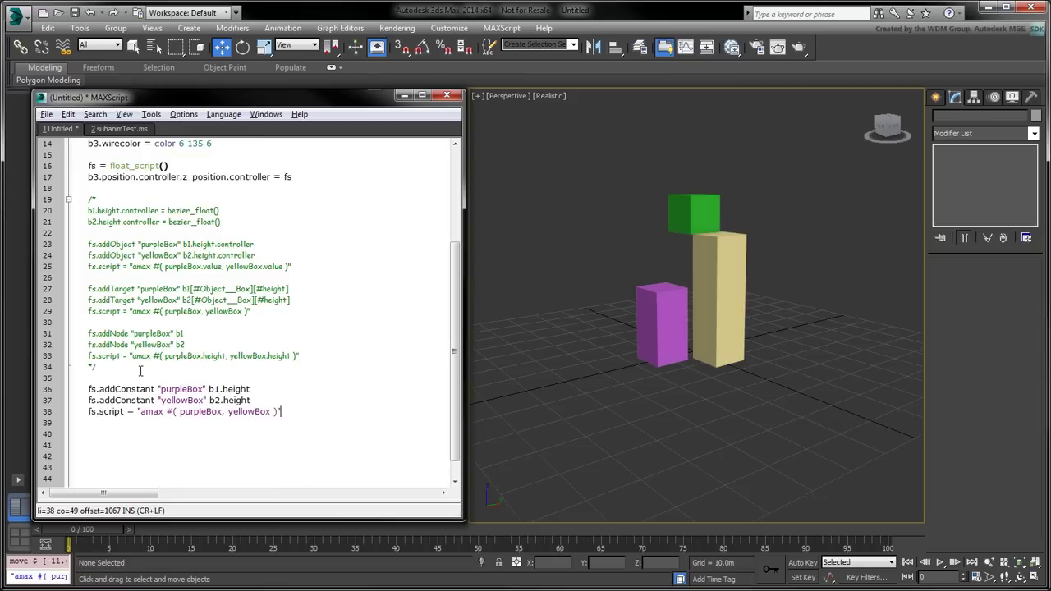
pyautogui.hotkey('ctrl', 'e')
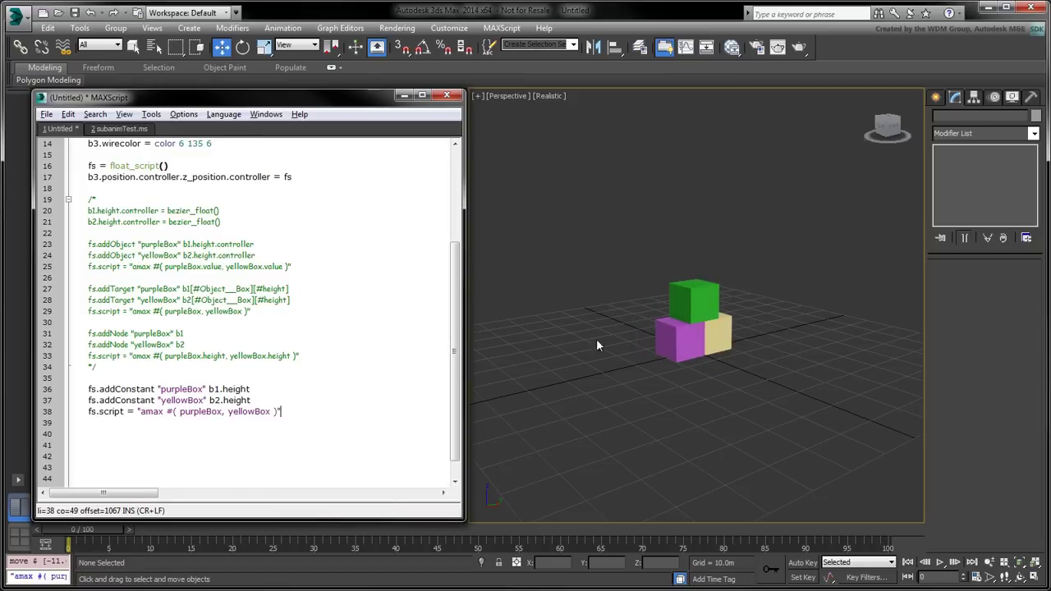
# Resize the purple and yellow boxes to test whether the green box follows their heights.
pyautogui.click(665, 342)
pyautogui.moveTo(1025, 310)
pyautogui.mouseDown()
pyautogui.moveTo(1028, 252)
pyautogui.moveTo(1027, 312)
pyautogui.mouseUp()
pyautogui.click(717, 337)
pyautogui.click(795, 261)
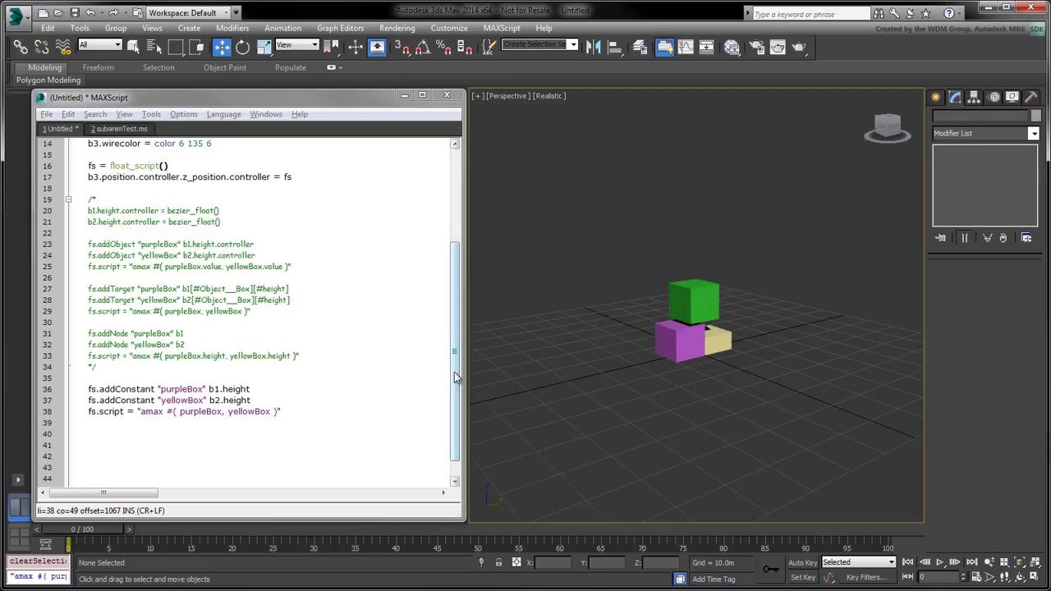
pyautogui.moveTo(454, 386); pyautogui.dragTo(454, 402)
pyautogui.click(156, 401)
# Comment out the addNode and addConstant blocks with /* … */, leaving the addTarget lines active.
pyautogui.hotkey('ctrl', 'z')
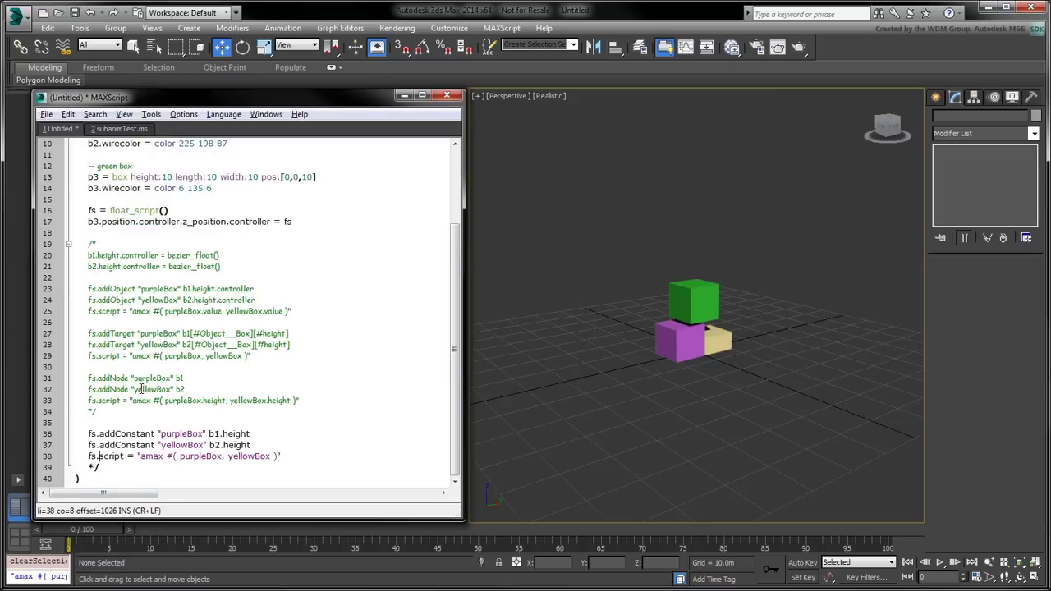
pyautogui.hotkey('ctrl', 'z')
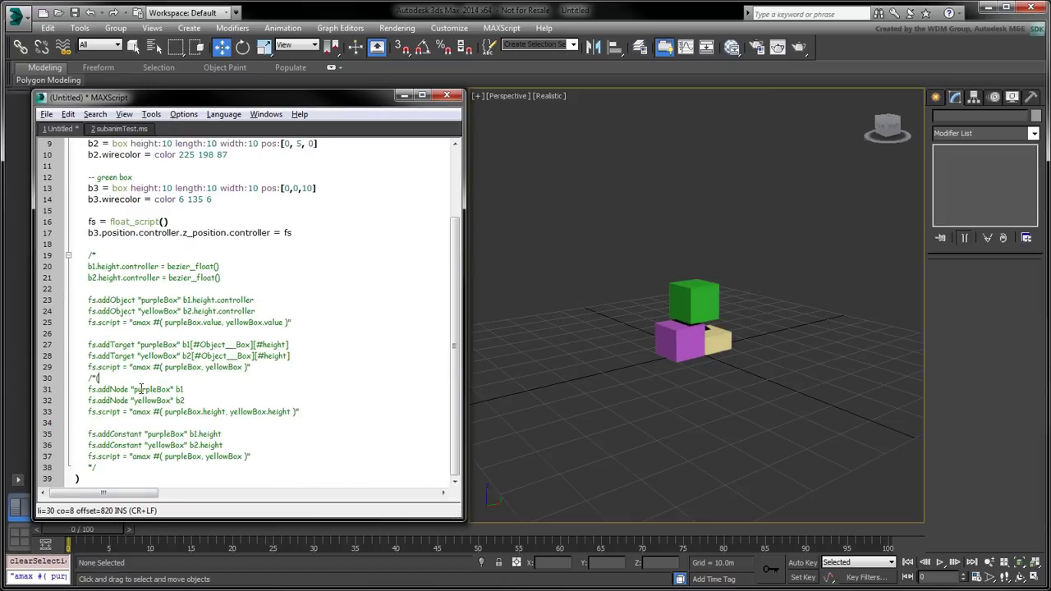
pyautogui.hotkey('ctrl', 'z')
pyautogui.hotkey('ctrl', 'z')
pyautogui.write('*/')
pyautogui.press('Return')
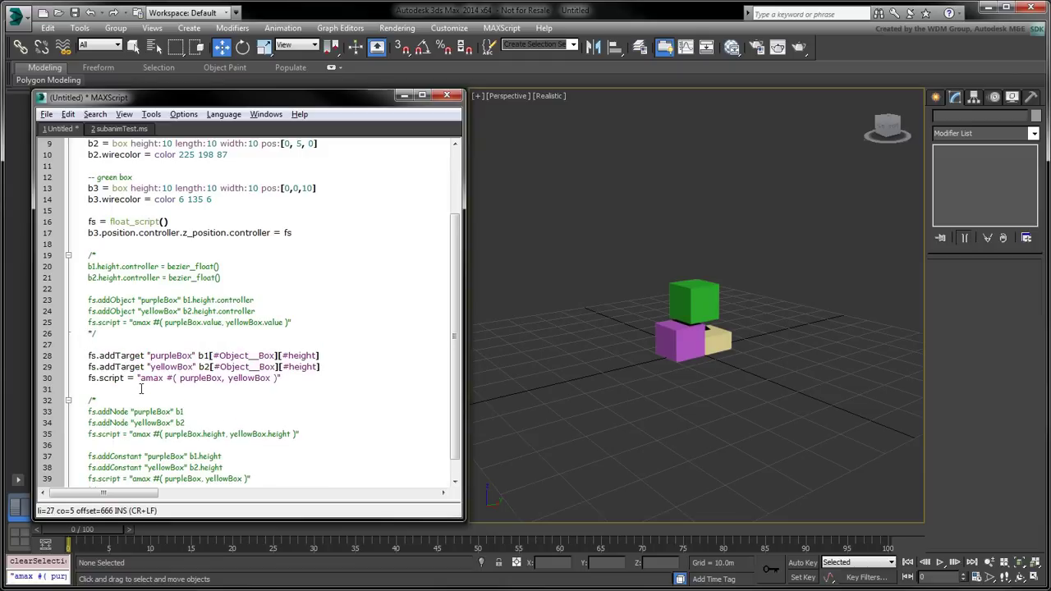